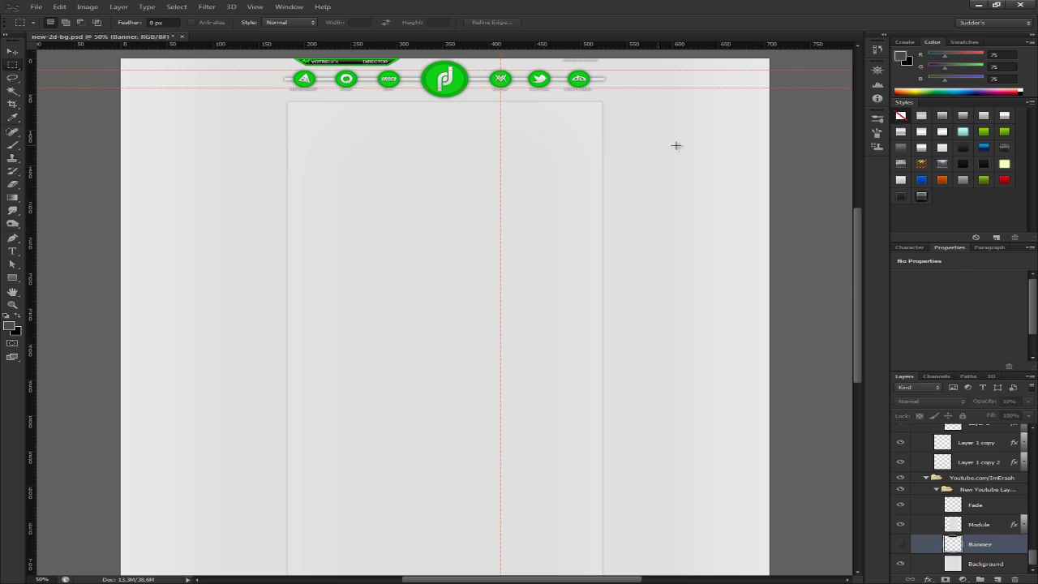
Save the layout for web as PNG-24, replacing judder-2d.png in Partnered Backgrounds
{"action": "mouse_move", "coordinate": [857, 292]}
{"action": "left_mouse_down"}
{"action": "mouse_move", "coordinate": [853, 251]}
{"action": "mouse_move", "coordinate": [848, 289]}
{"action": "left_mouse_up"}
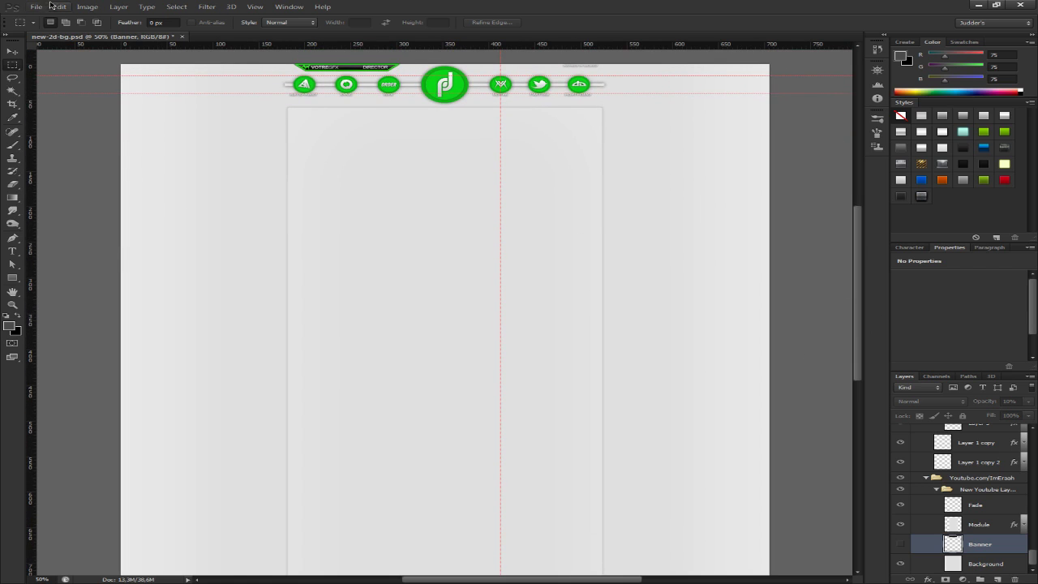
{"action": "left_click", "coordinate": [37, 5]}
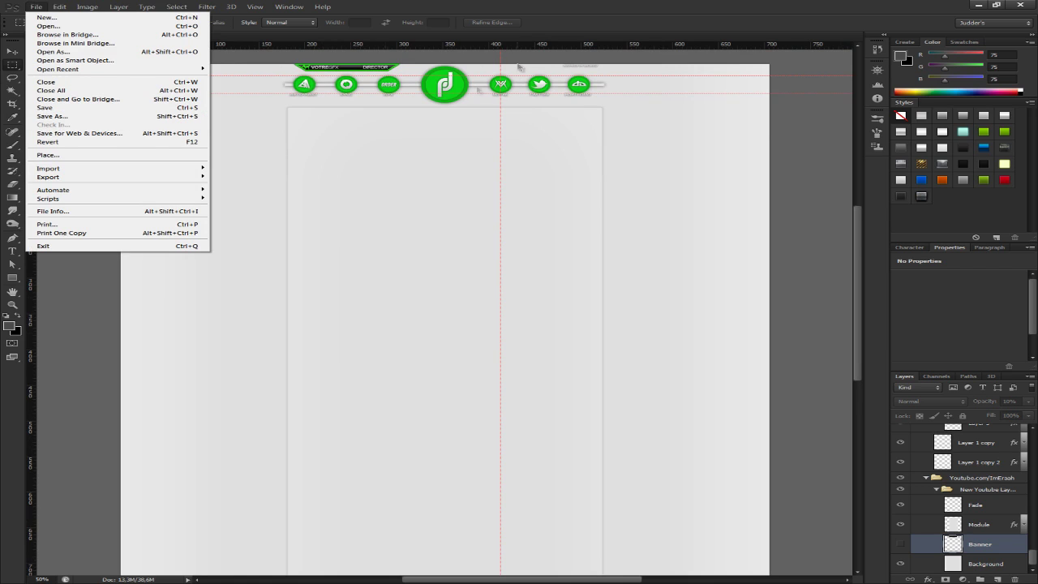
{"action": "left_click", "coordinate": [139, 134]}
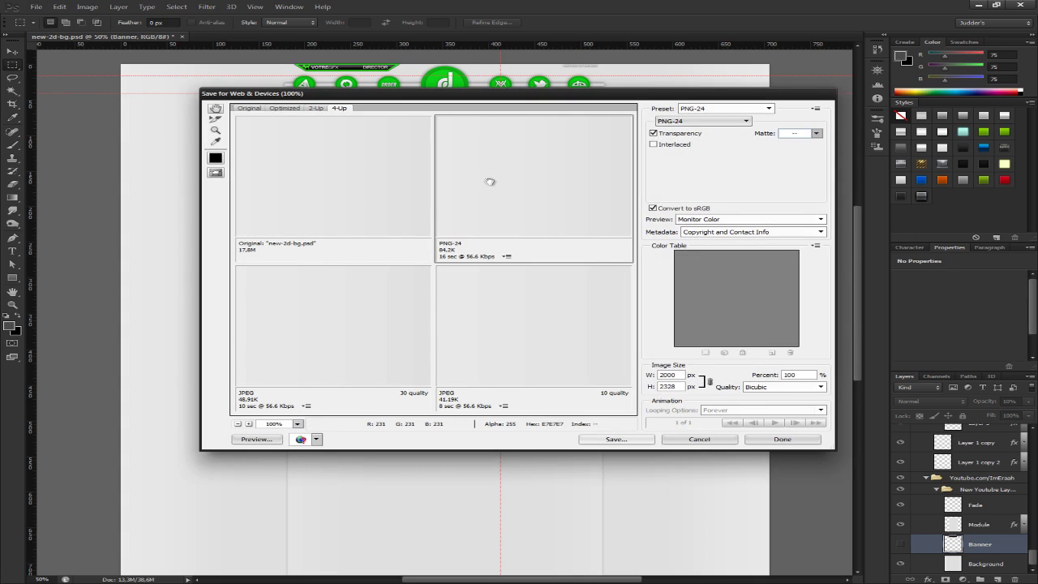
{"action": "left_click", "coordinate": [614, 439]}
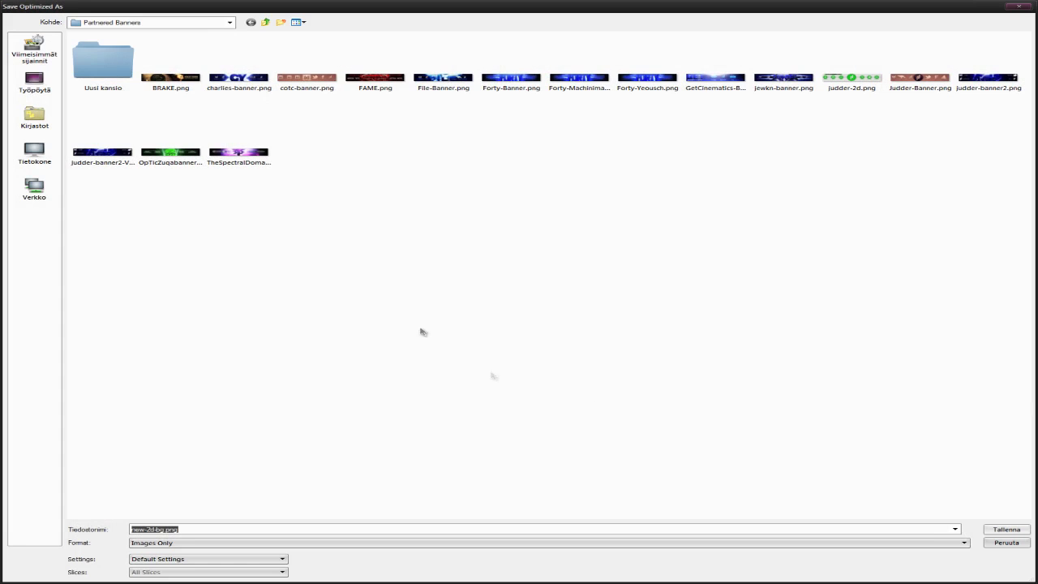
{"action": "left_click", "coordinate": [255, 23]}
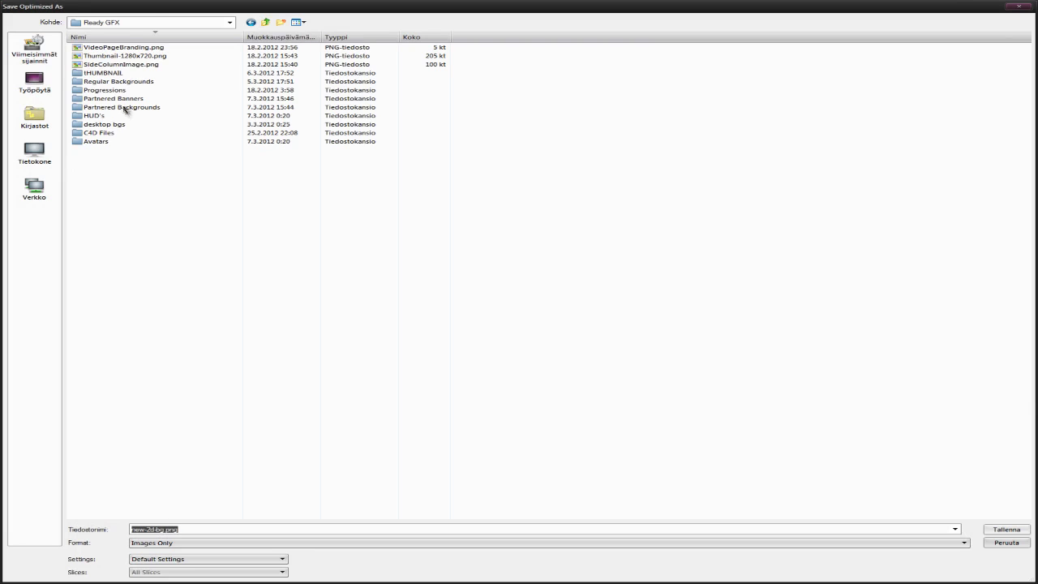
{"action": "double_click", "coordinate": [126, 109]}
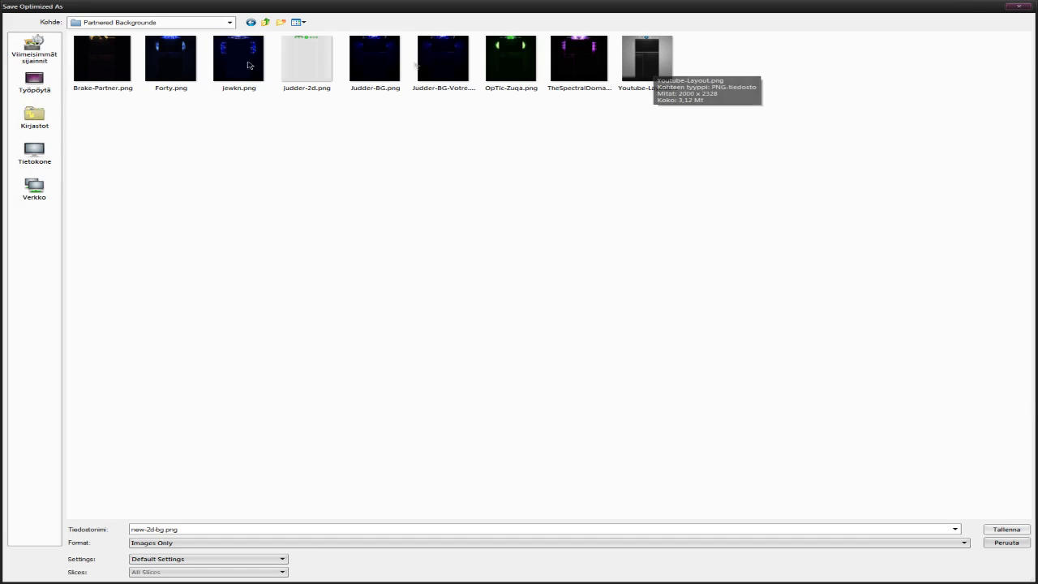
{"action": "left_click", "coordinate": [321, 63]}
{"action": "left_click", "coordinate": [999, 529]}
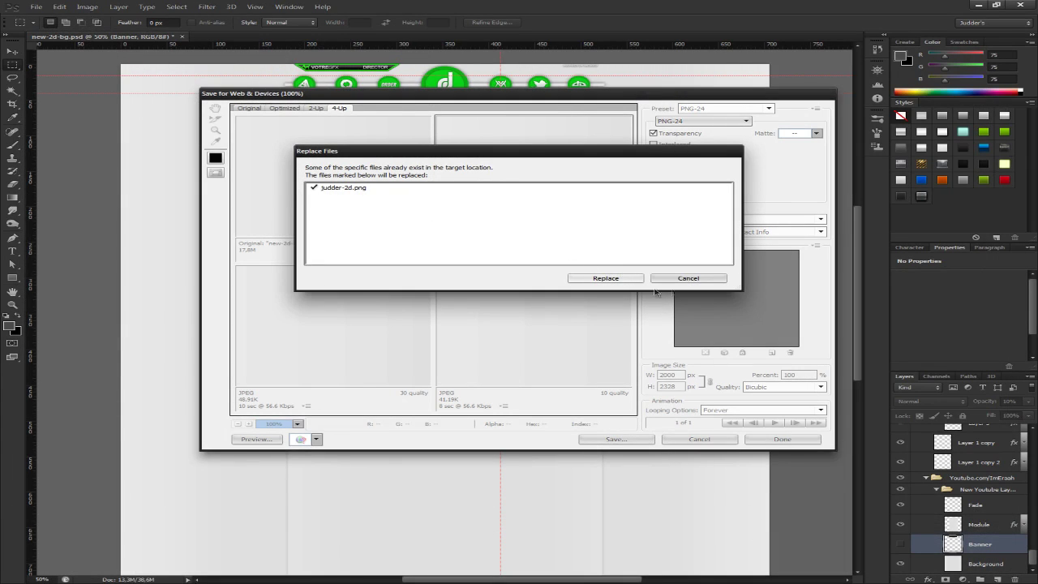
{"action": "left_click", "coordinate": [610, 280]}
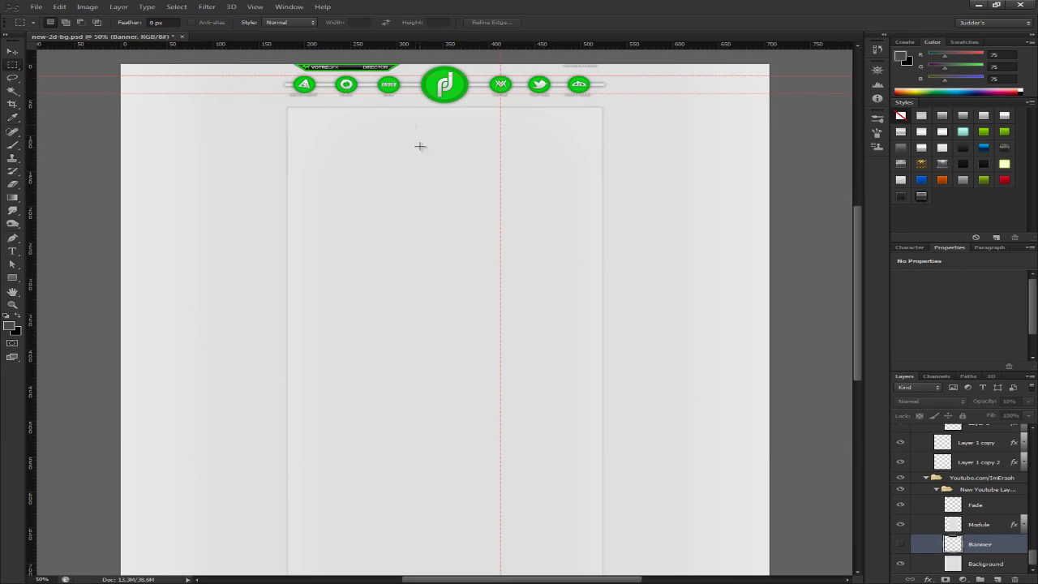
Load the Banner layer's pixels as a selection and copy them
{"action": "scroll", "coordinate": [551, 333], "scroll_direction": "down", "scroll_amount": 2}
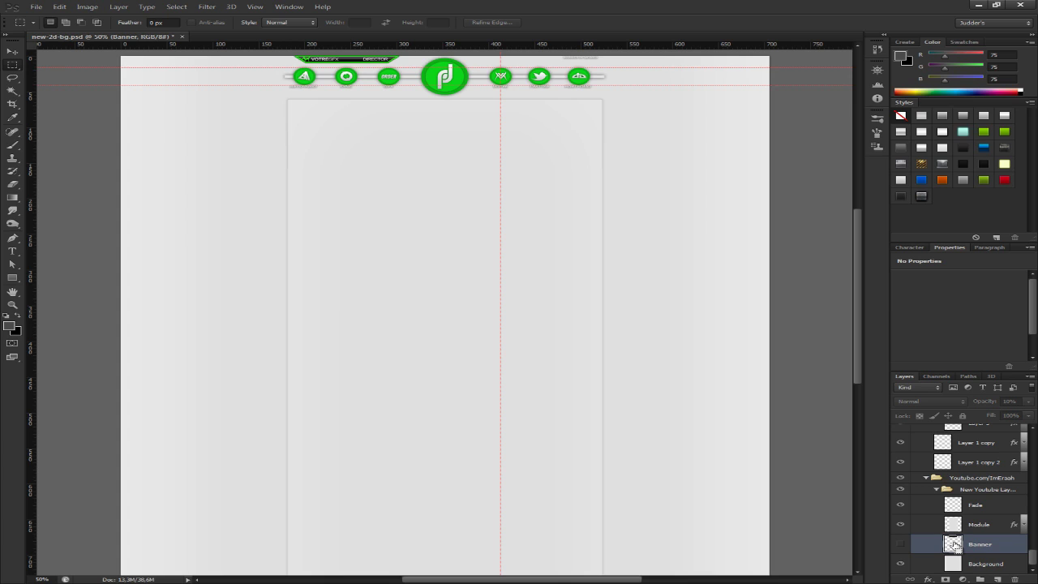
{"action": "left_click", "coordinate": [954, 542], "text": "ctrl"}
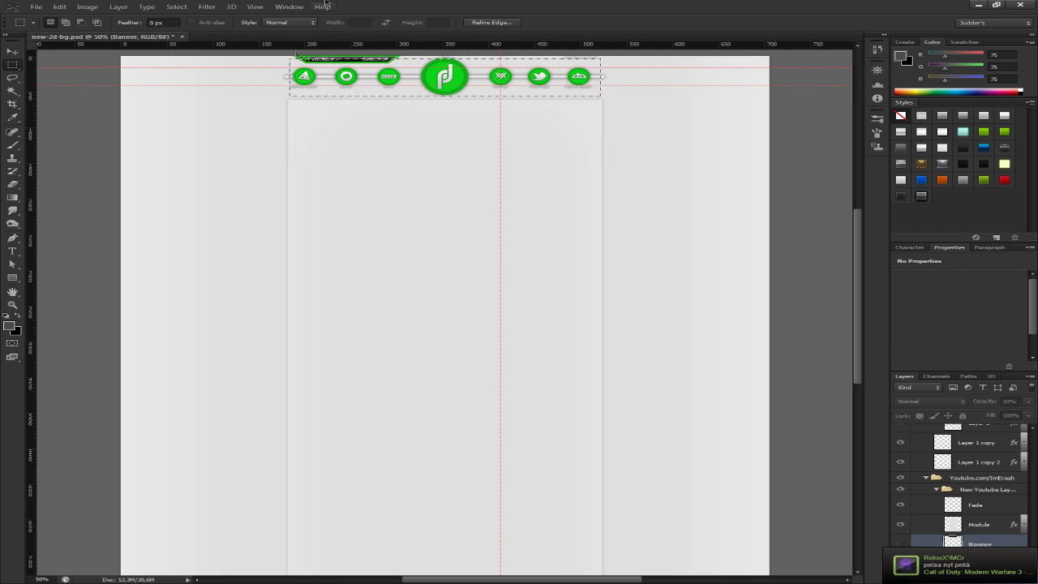
{"action": "left_click", "coordinate": [67, 8]}
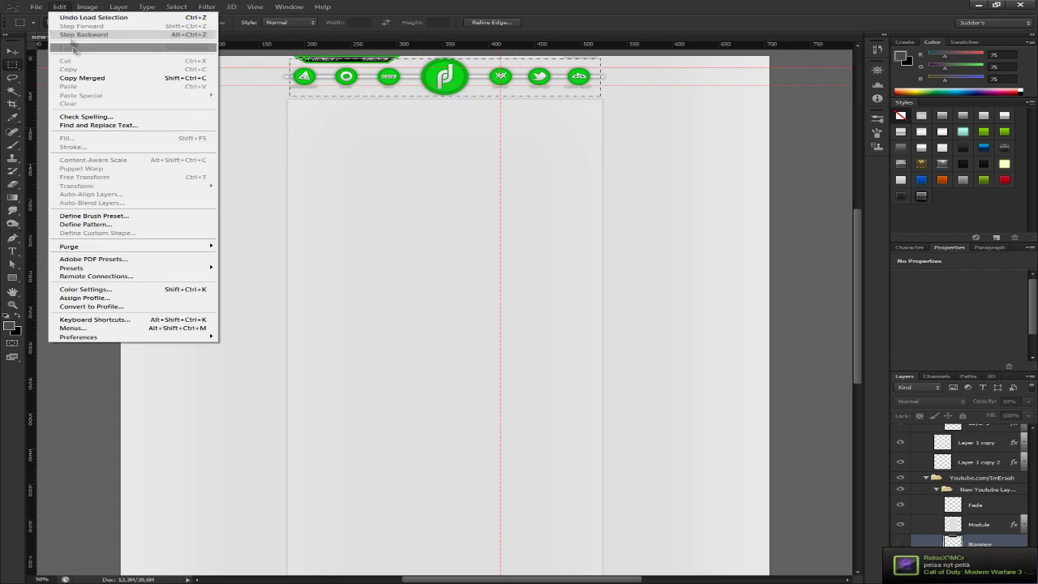
{"action": "left_click", "coordinate": [77, 69]}
Create a 960 × 150 px clipboard-sized document and paste the banner in as Layer 1
{"action": "left_click", "coordinate": [36, 7]}
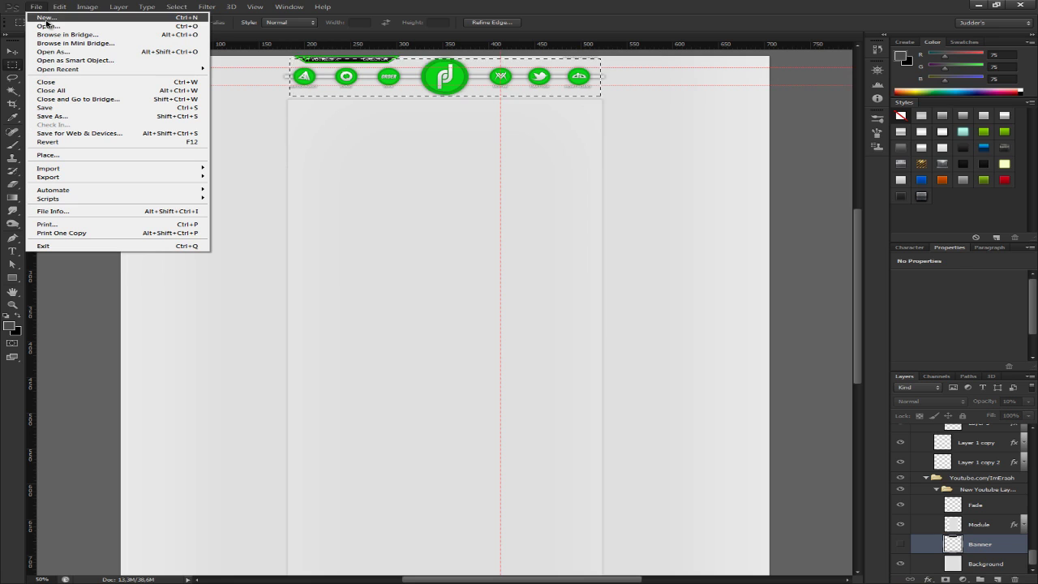
{"action": "left_click", "coordinate": [48, 20]}
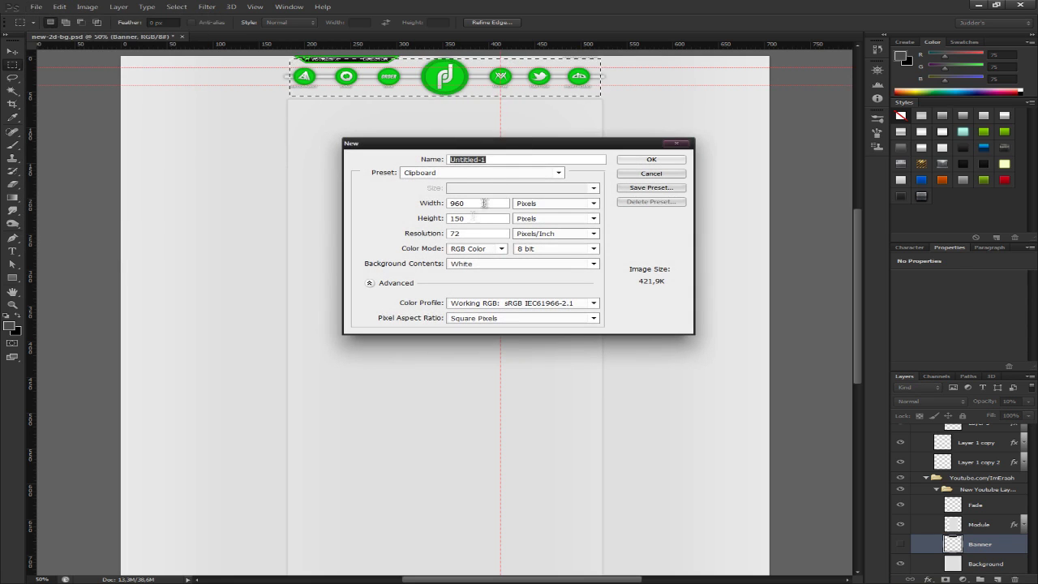
{"action": "left_click", "coordinate": [649, 160]}
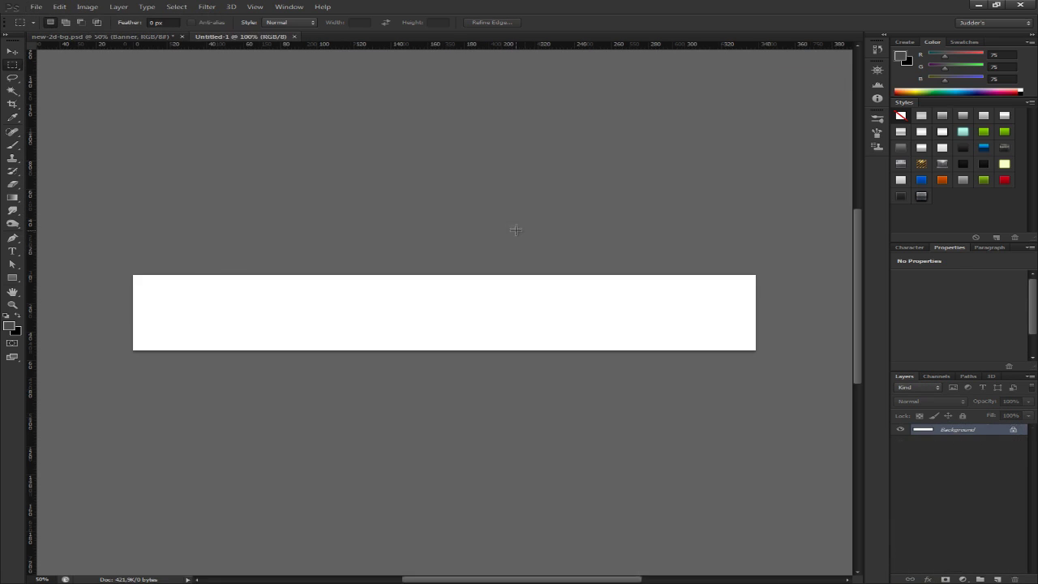
{"action": "key", "text": "ctrl+v"}
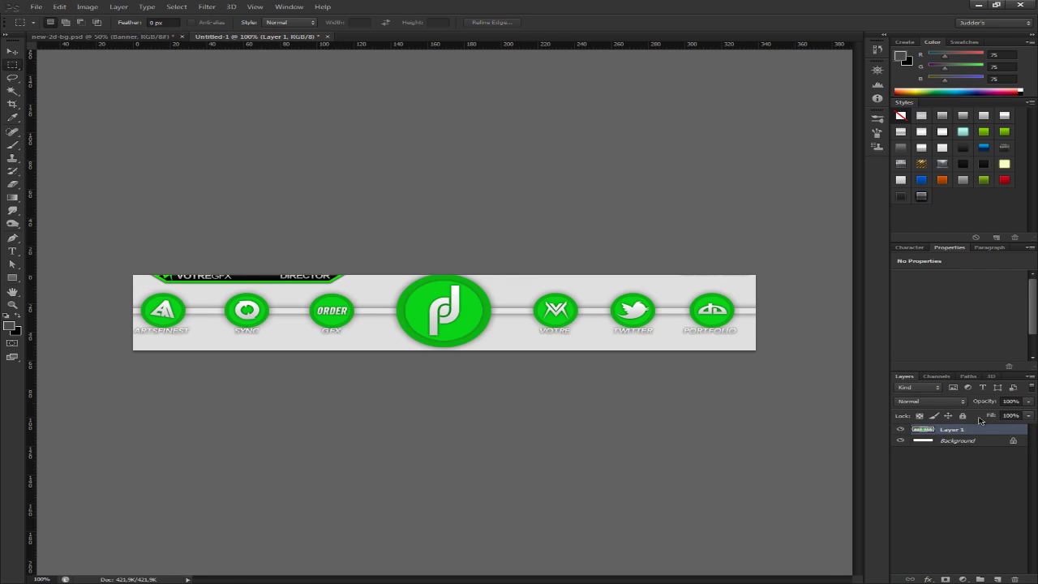
{"action": "left_click", "coordinate": [34, 5]}
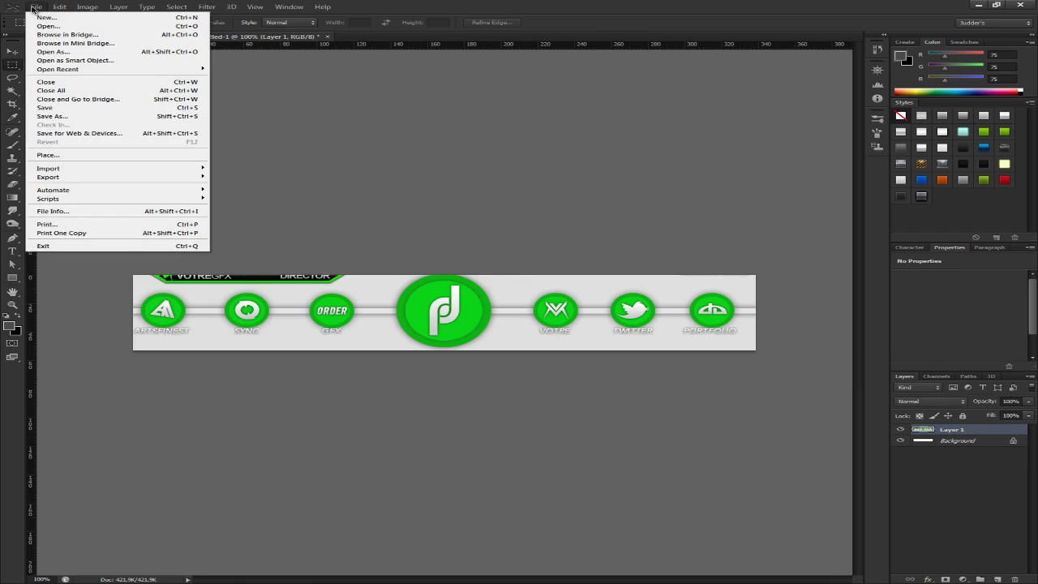
Save the banner for web as PNG-24 over judder-2d.png in Partnered Banners
{"action": "left_click", "coordinate": [123, 133]}
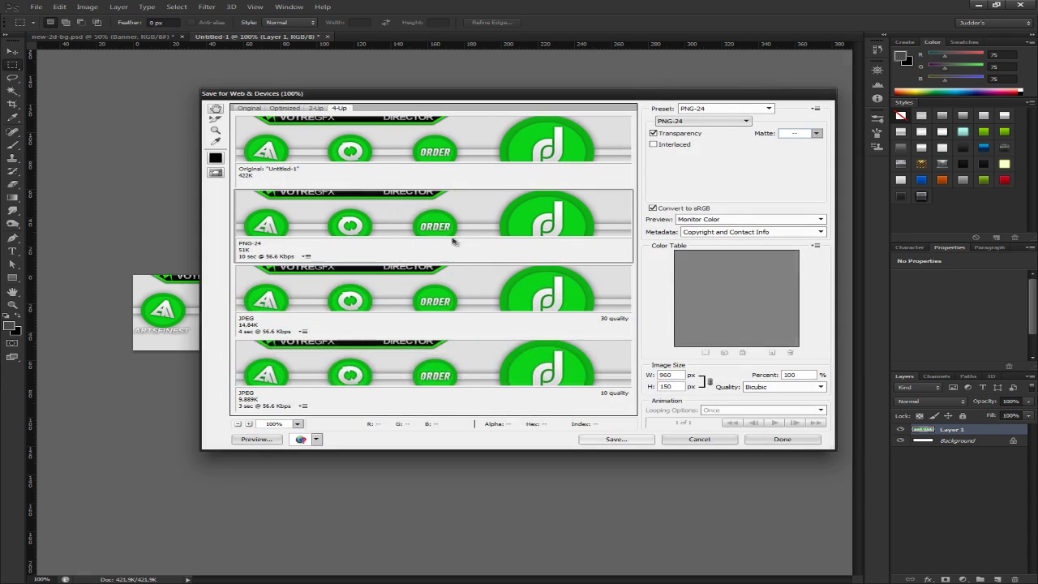
{"action": "left_click", "coordinate": [646, 440]}
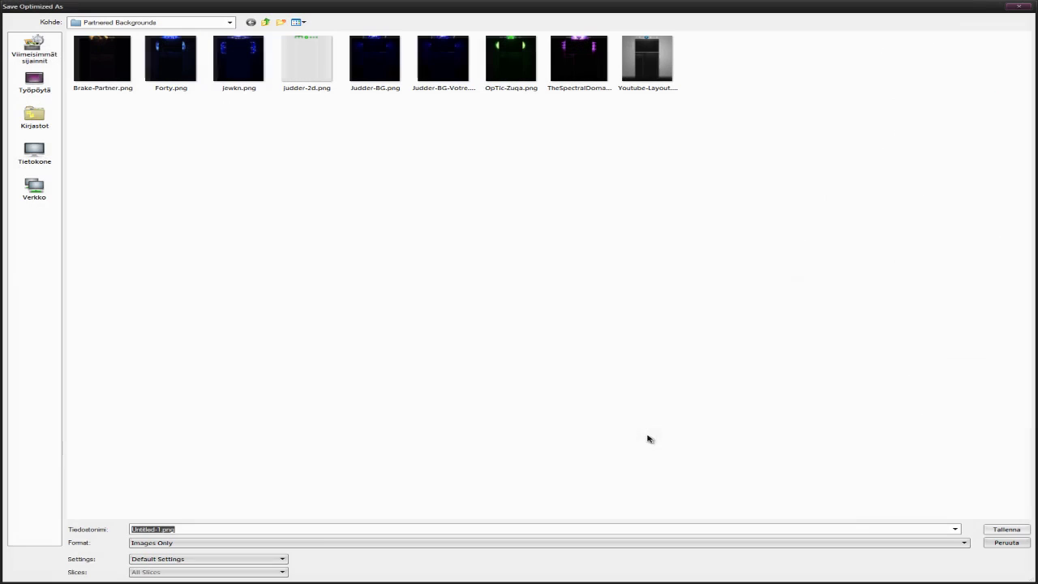
{"action": "left_click", "coordinate": [266, 22]}
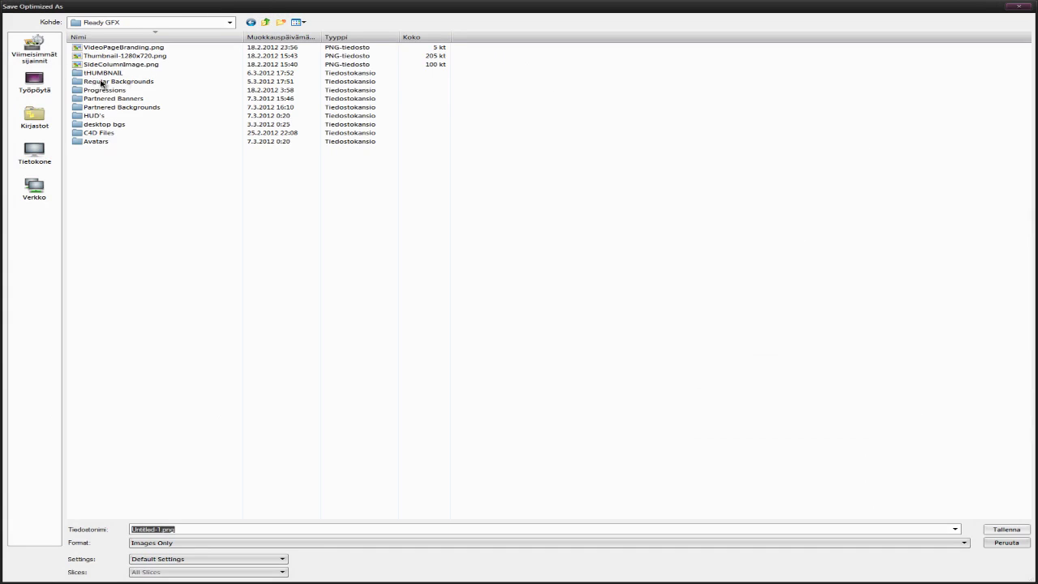
{"action": "double_click", "coordinate": [117, 99]}
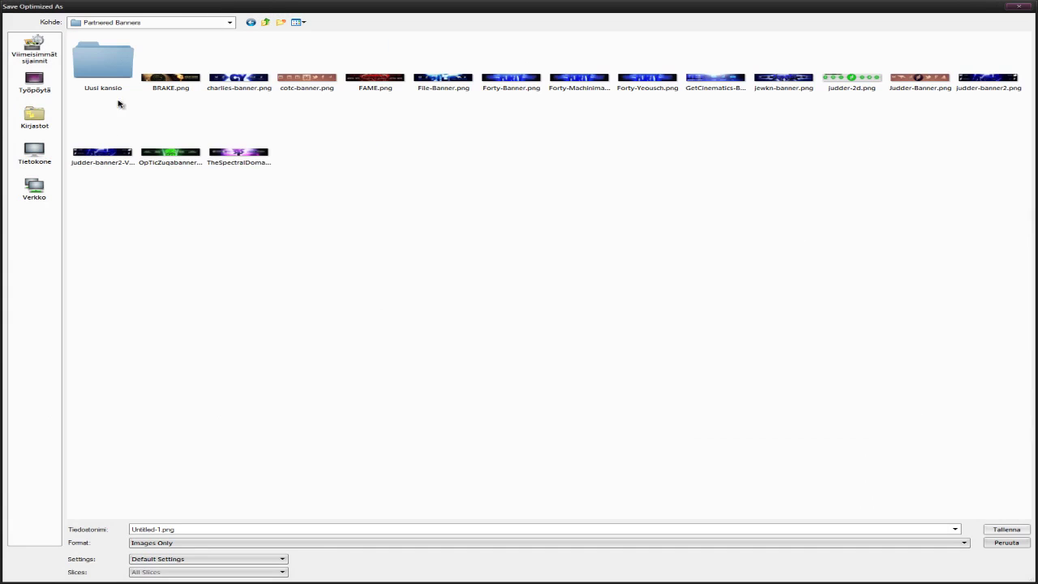
{"action": "left_click", "coordinate": [851, 75]}
{"action": "left_click", "coordinate": [1009, 528]}
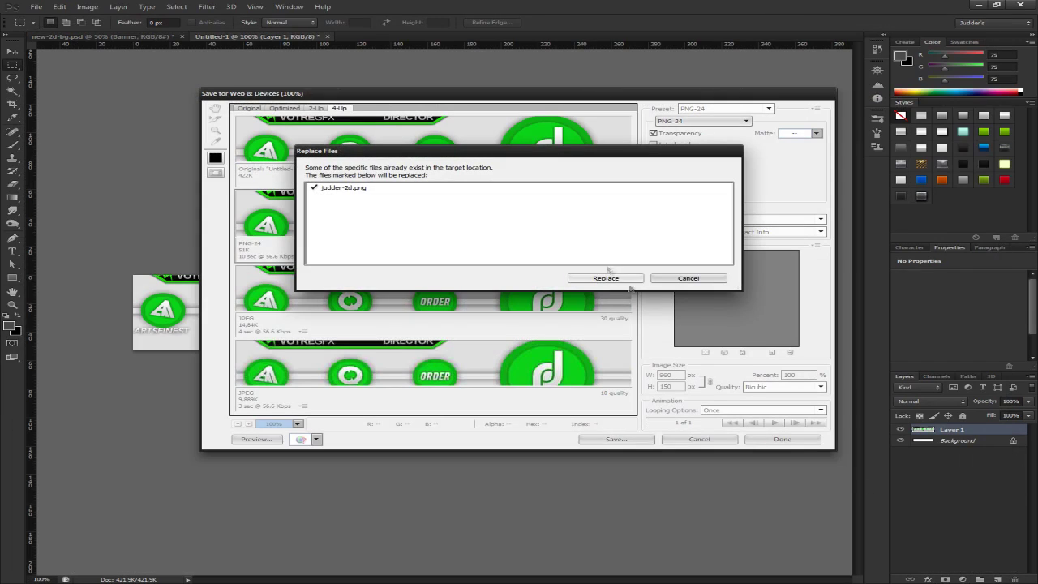
{"action": "left_click", "coordinate": [624, 280]}
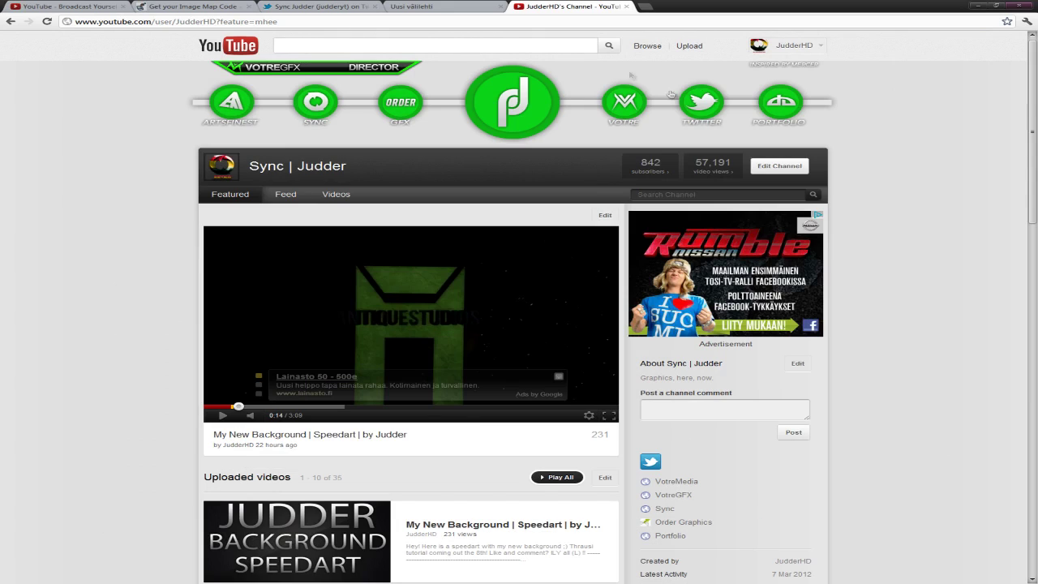
Open the channel editor and delete the old Channel Banner image-map code
{"action": "left_click", "coordinate": [790, 46]}
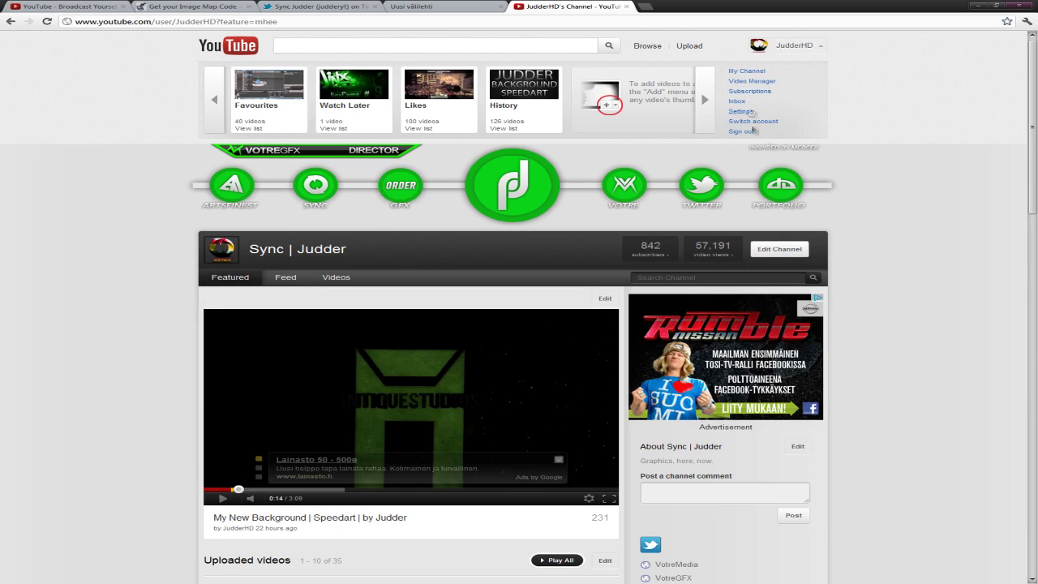
{"action": "left_click", "coordinate": [788, 46]}
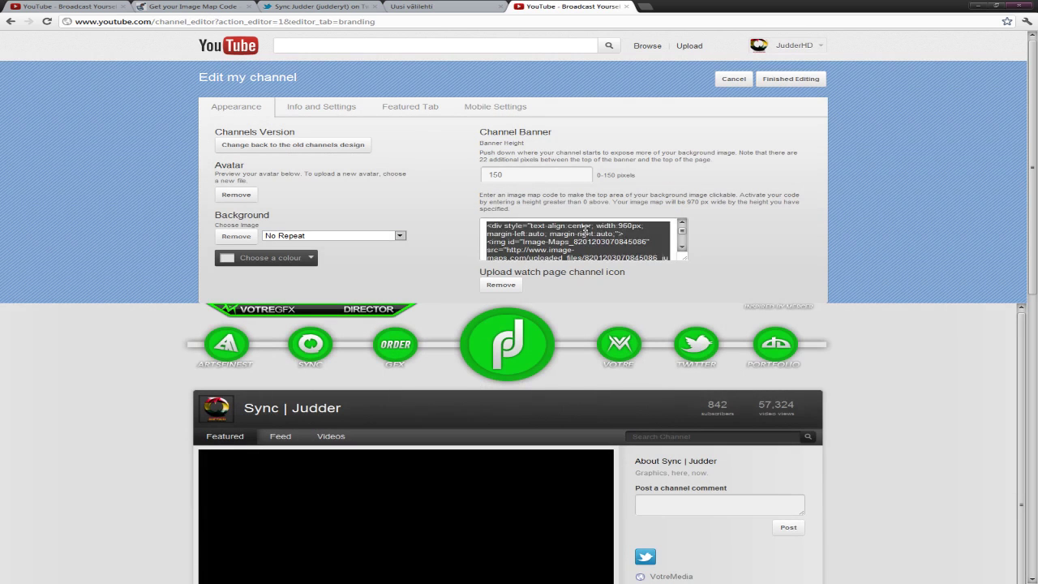
{"action": "key", "text": "BackSpace"}
{"action": "key", "text": "ctrl+z"}
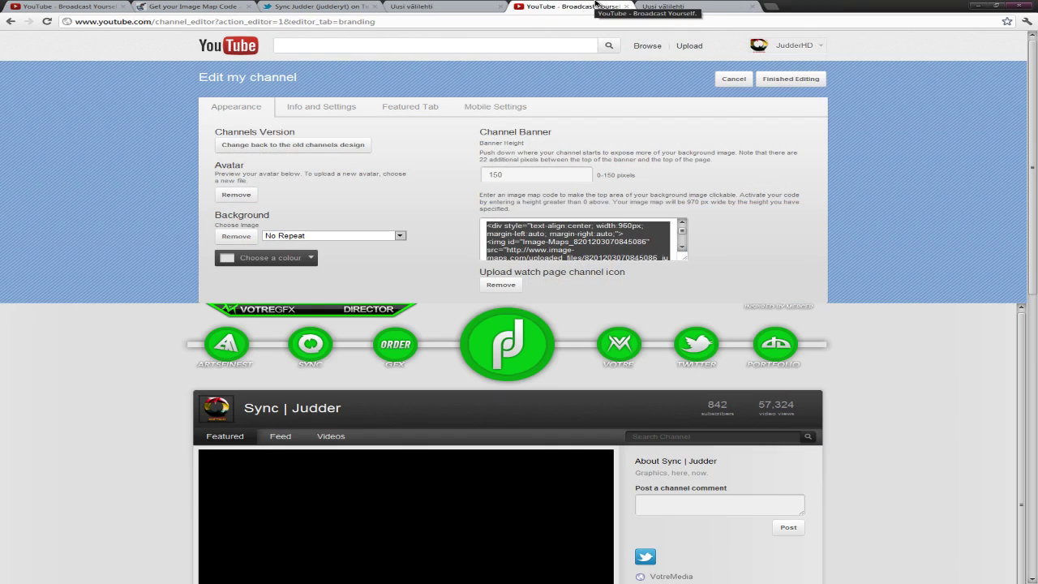
{"action": "key", "text": "Delete"}
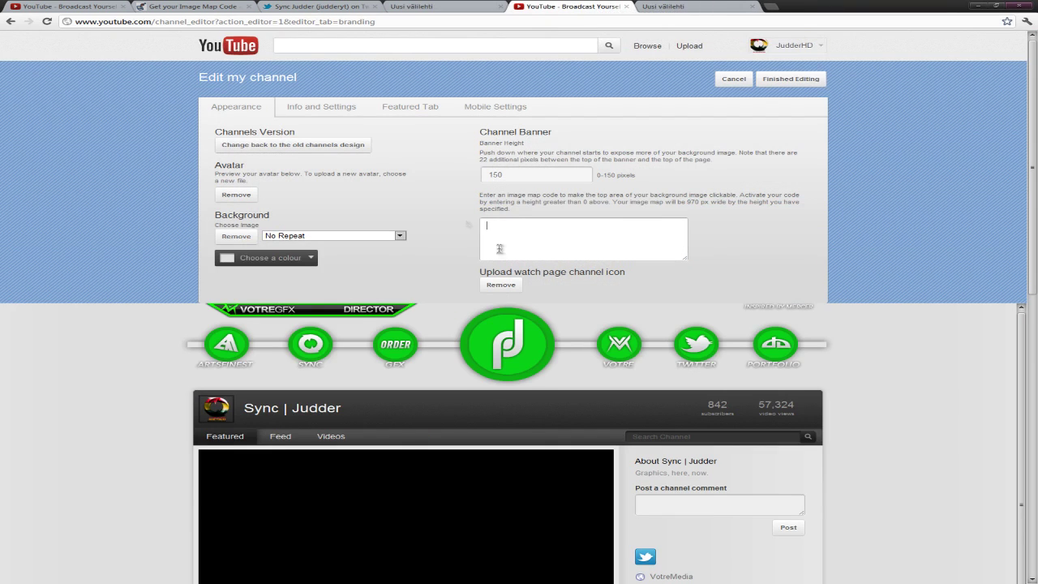
Remove the channel background image and set the banner height to 0
{"action": "left_click", "coordinate": [236, 236]}
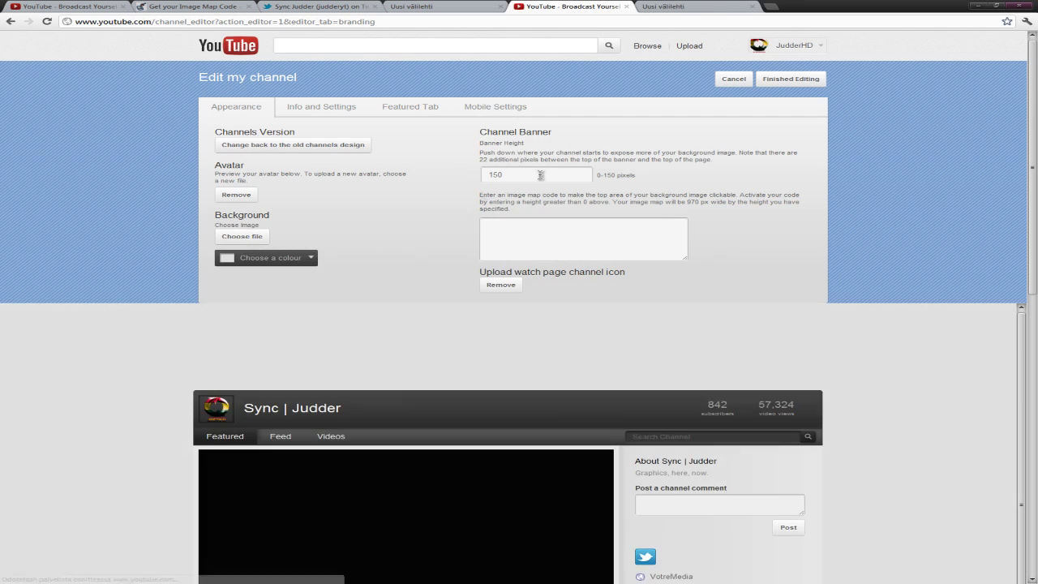
{"action": "left_click_drag", "start_coordinate": [527, 175], "coordinate": [382, 178]}
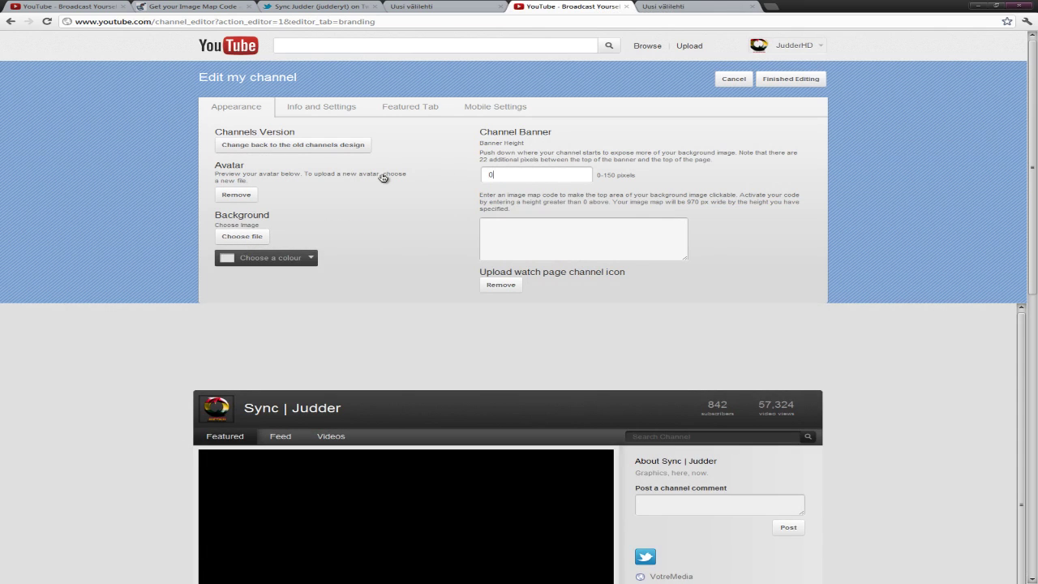
{"action": "key", "text": "Return"}
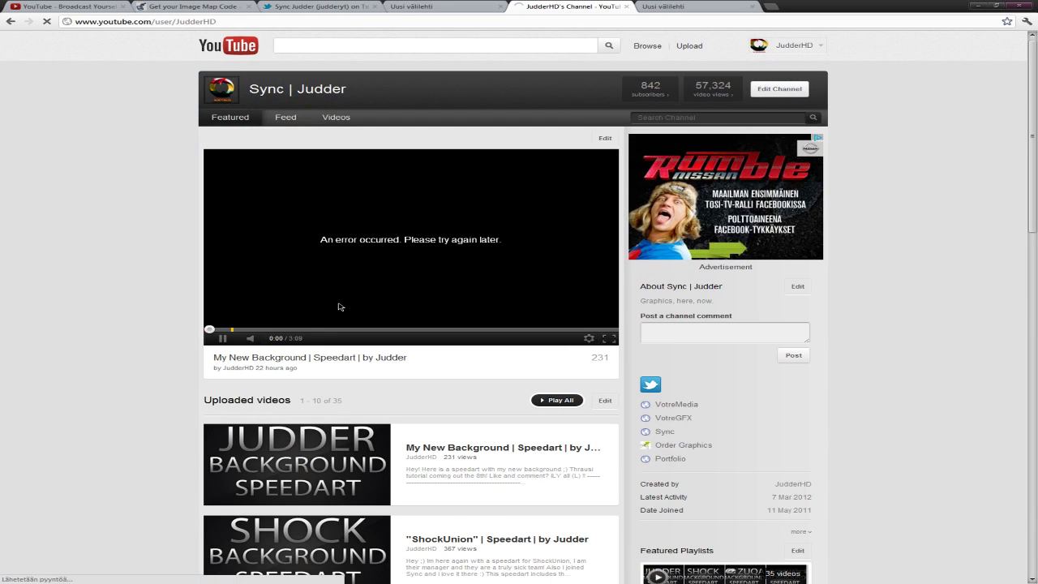
Reopen the channel editor and scroll through its preview
{"action": "left_click", "coordinate": [782, 89]}
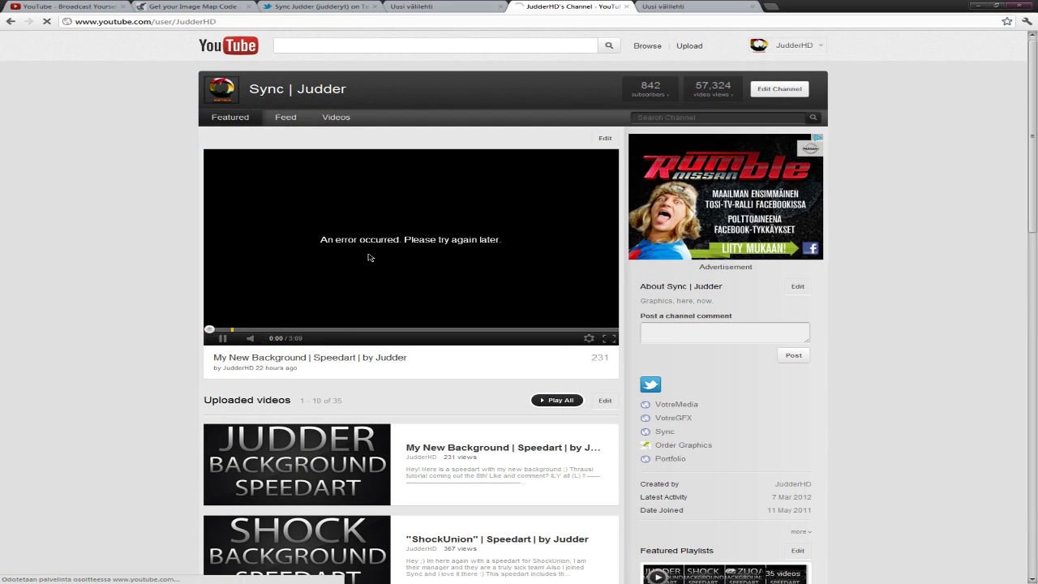
{"action": "scroll", "coordinate": [317, 357], "scroll_direction": "down", "scroll_amount": 3}
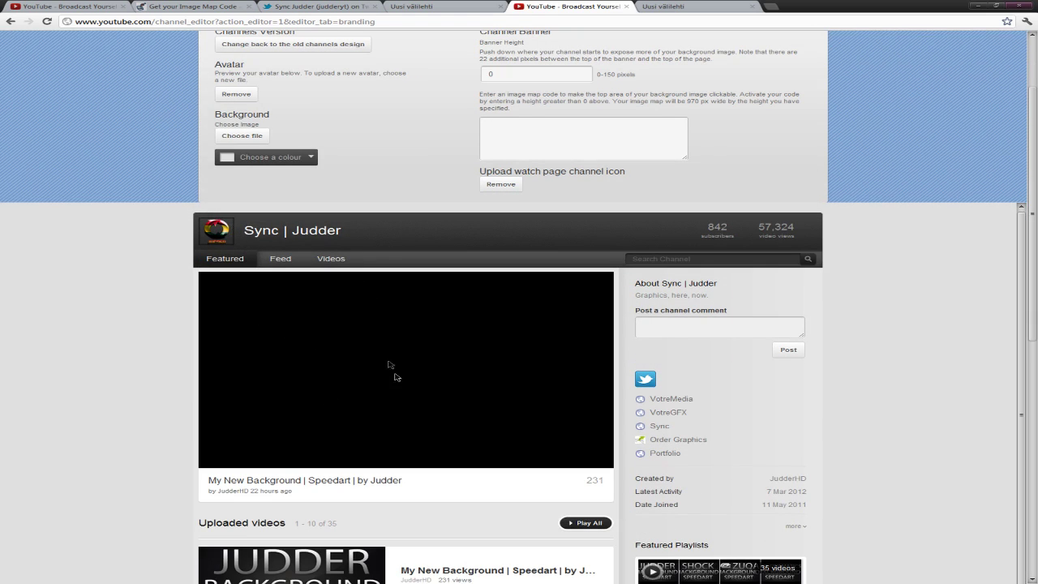
{"action": "scroll", "coordinate": [271, 343], "scroll_direction": "up", "scroll_amount": 3}
Choose judder-2d.png from Ready GFX > Partnered Backgrounds as the new channel background
{"action": "left_click", "coordinate": [235, 237]}
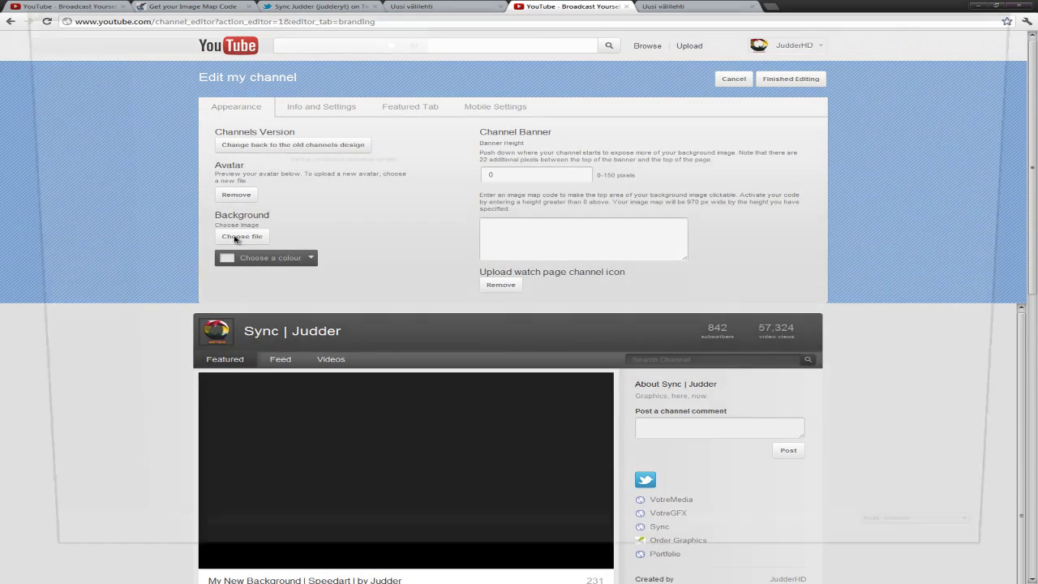
{"action": "left_click", "coordinate": [188, 20]}
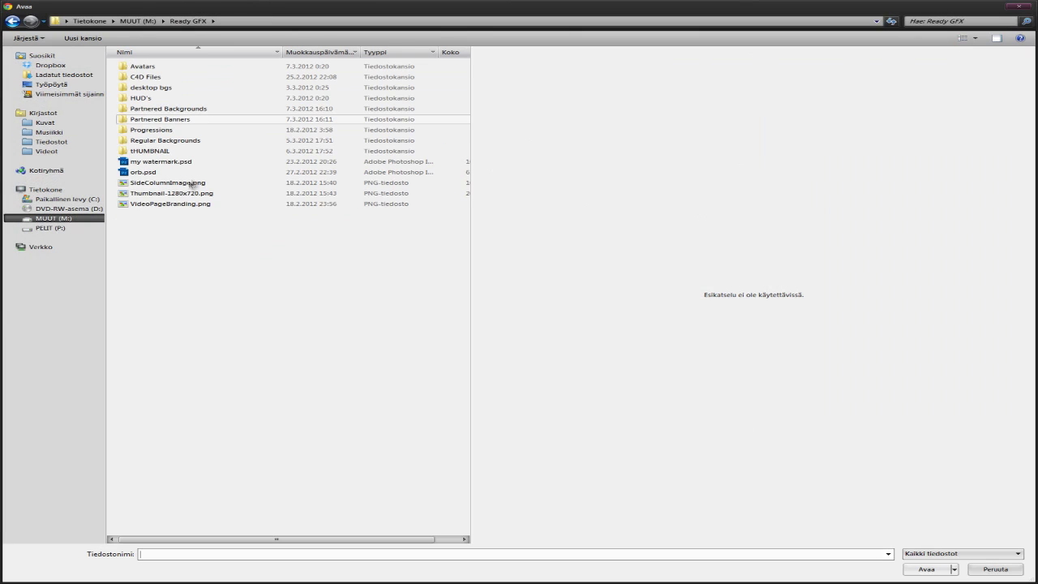
{"action": "left_click", "coordinate": [168, 108]}
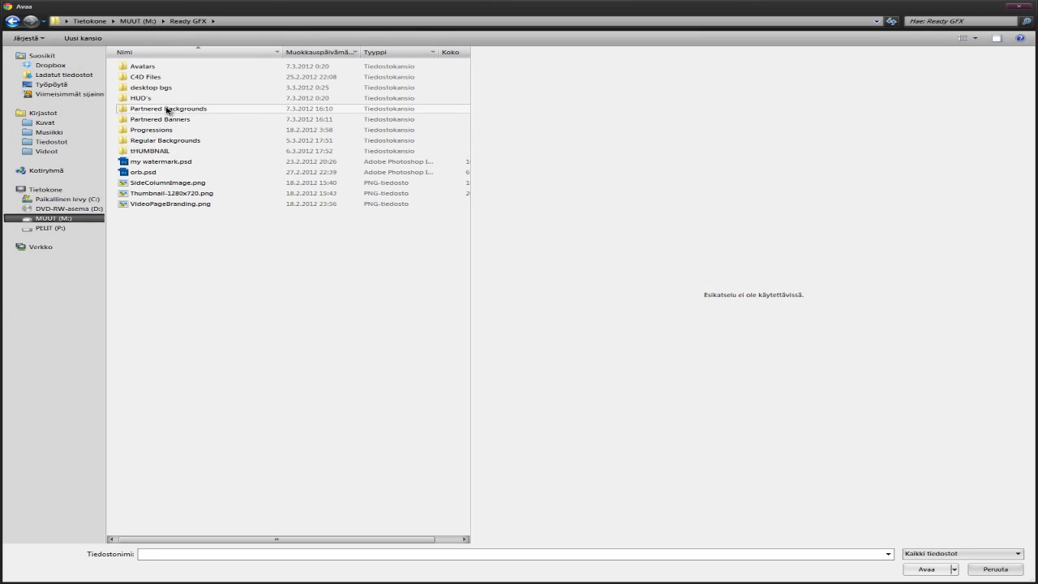
{"action": "double_click", "coordinate": [168, 109]}
{"action": "double_click", "coordinate": [412, 203]}
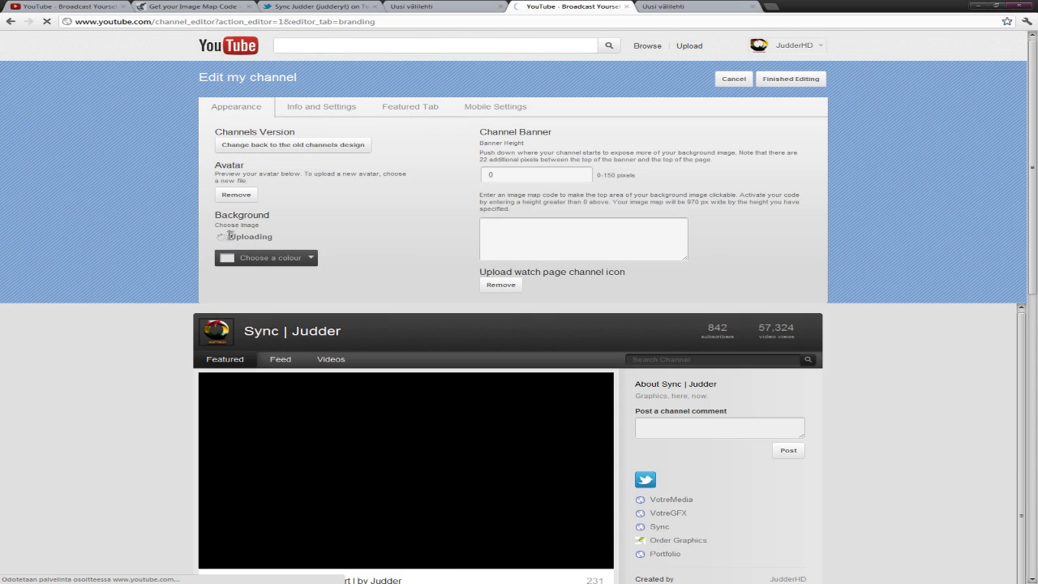
Set the banner height to 150 and save the channel changes
{"action": "scroll", "coordinate": [408, 250], "scroll_direction": "down", "scroll_amount": 1}
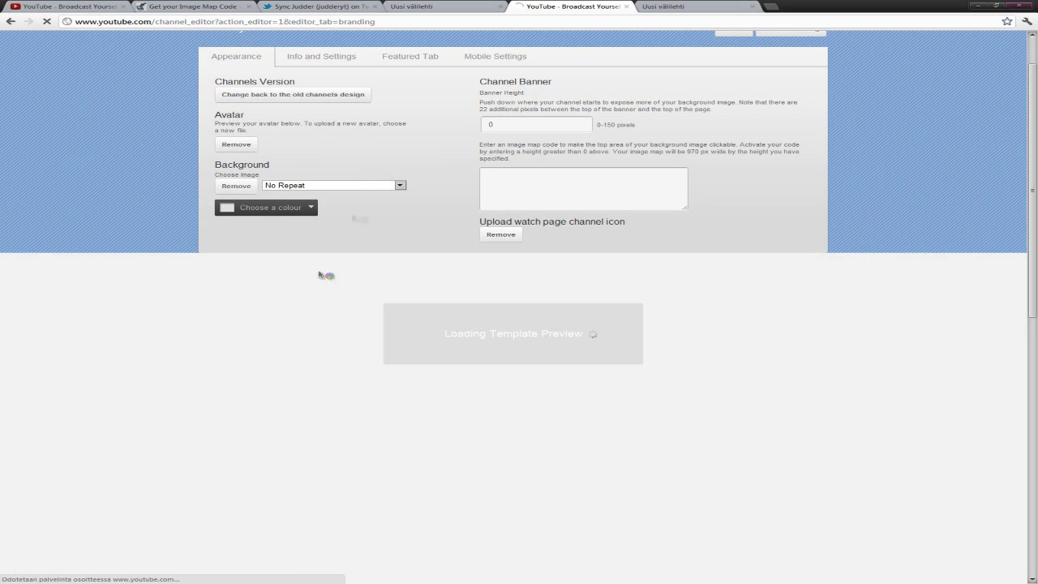
{"action": "scroll", "coordinate": [373, 262], "scroll_direction": "down", "scroll_amount": 1}
{"action": "scroll", "coordinate": [373, 262], "scroll_direction": "up", "scroll_amount": 2}
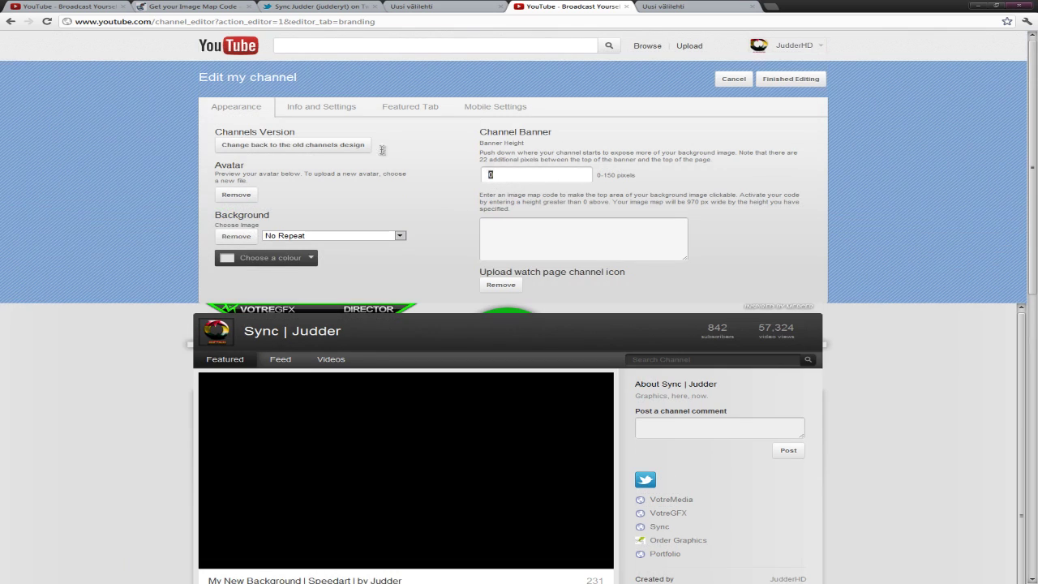
{"action": "type", "text": "15"}
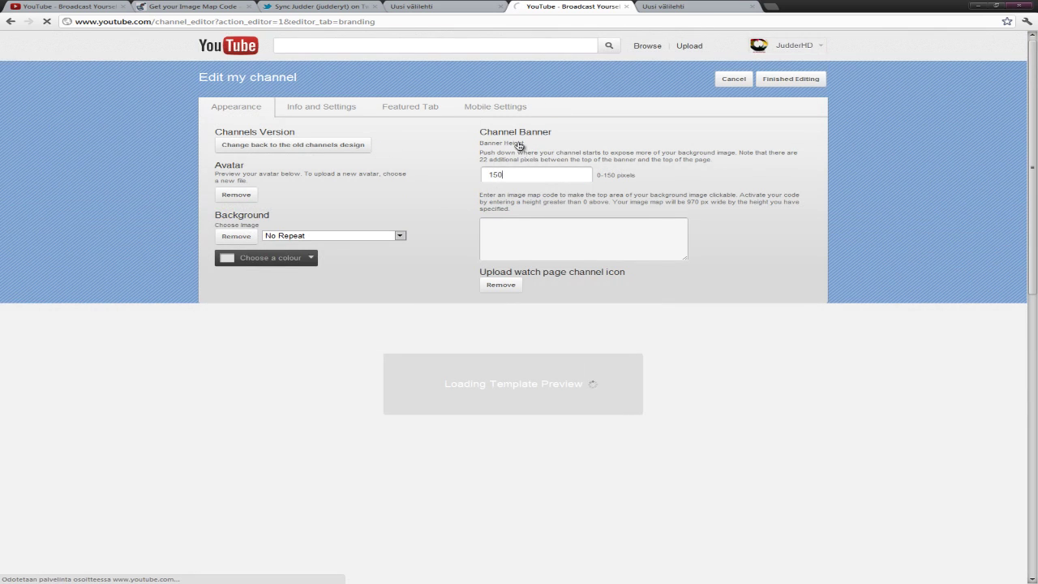
{"action": "scroll", "coordinate": [259, 288], "scroll_direction": "down", "scroll_amount": 1}
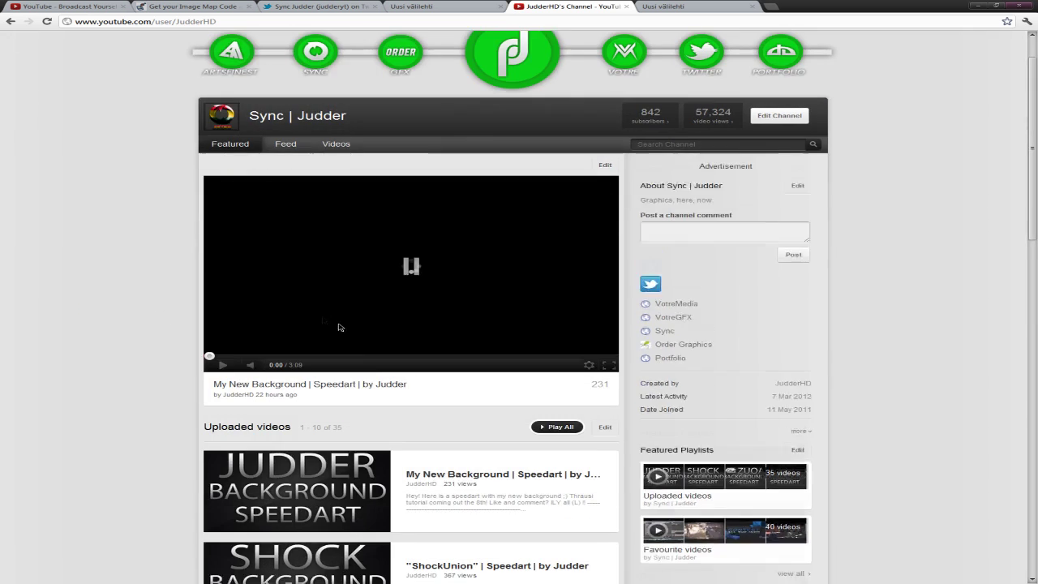
Reopen the channel editor and scroll its preview showing the green-icon background
{"action": "scroll", "coordinate": [390, 321], "scroll_direction": "up", "scroll_amount": 1}
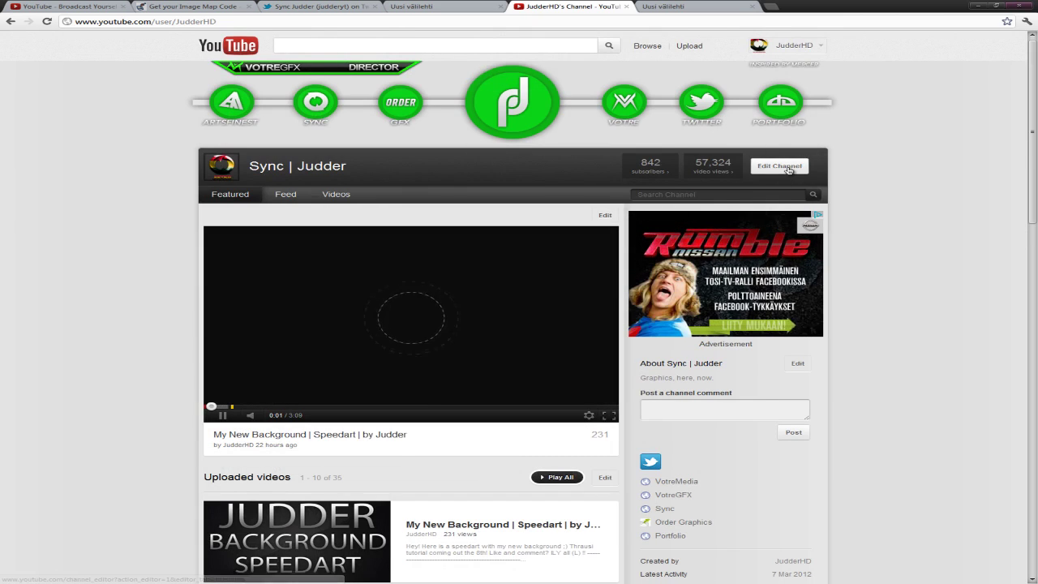
{"action": "left_click", "coordinate": [788, 170]}
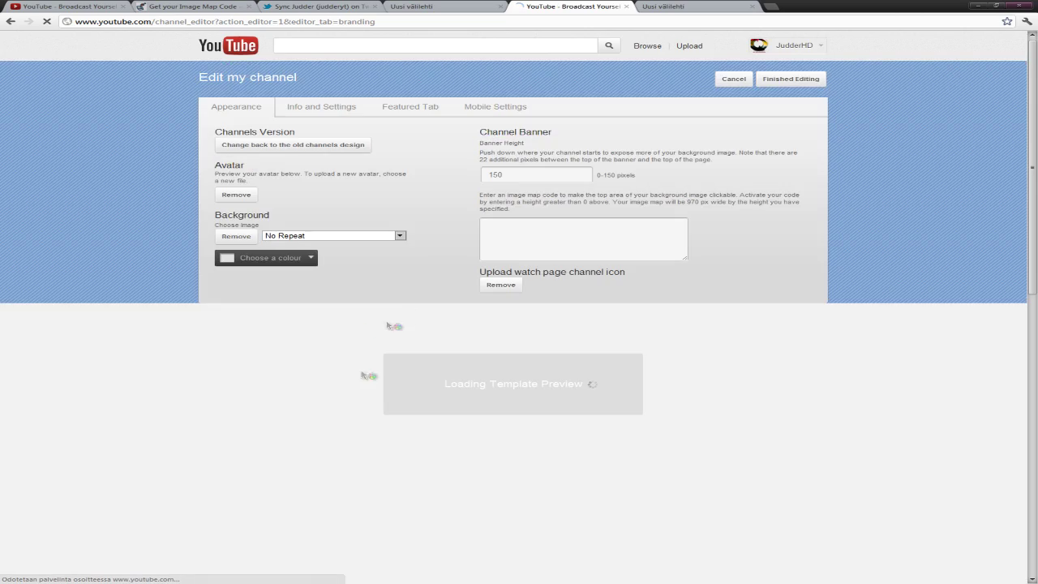
{"action": "scroll", "coordinate": [388, 324], "scroll_direction": "down", "scroll_amount": 1}
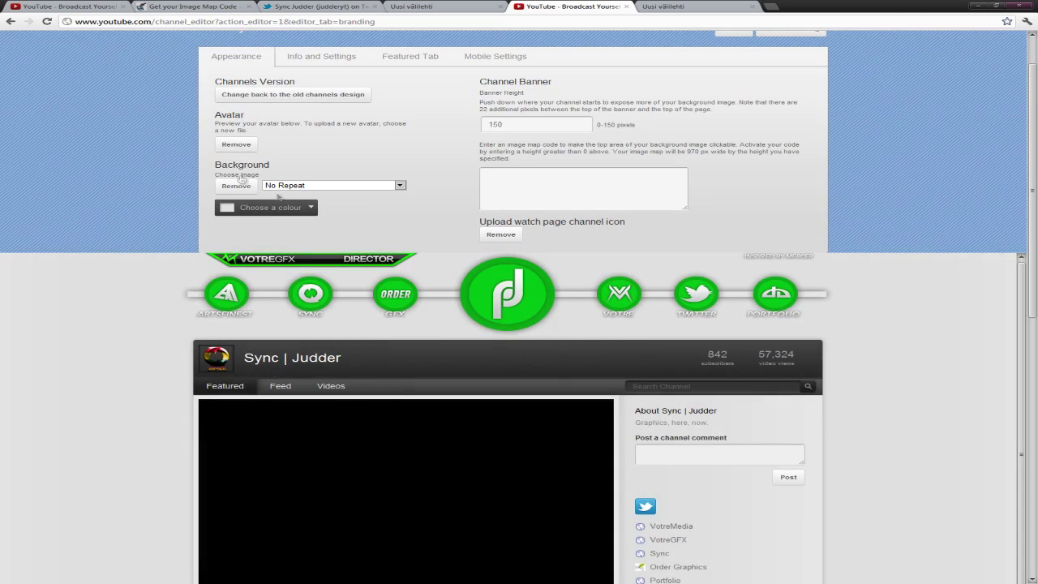
{"action": "scroll", "coordinate": [173, 302], "scroll_direction": "down", "scroll_amount": 7}
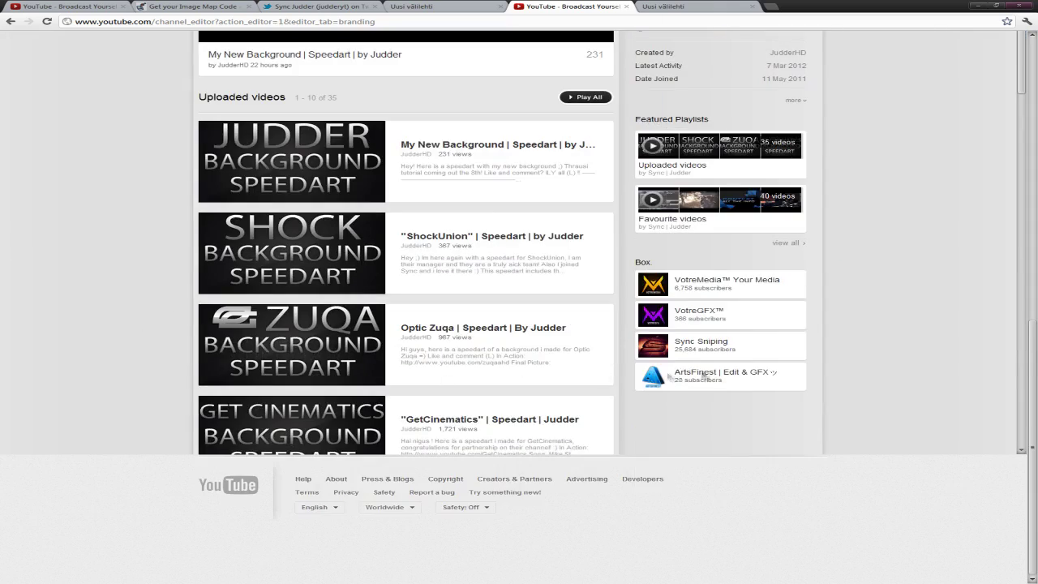
{"action": "scroll", "coordinate": [638, 336], "scroll_direction": "up", "scroll_amount": 5}
{"action": "scroll", "coordinate": [638, 335], "scroll_direction": "up", "scroll_amount": 3}
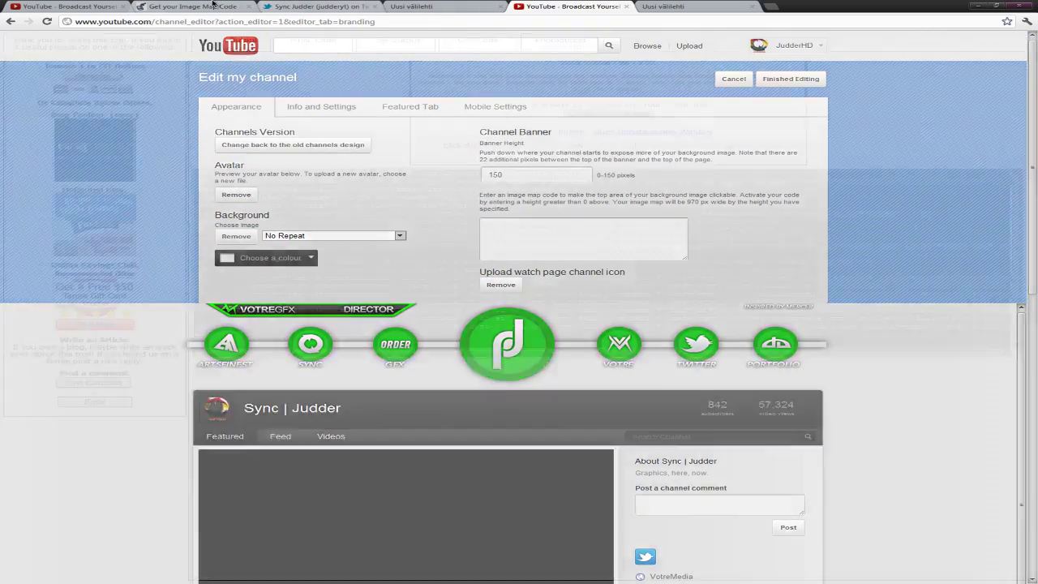
Switch to the image-maps.com tab and load the site's home page
{"action": "left_click", "coordinate": [192, 7]}
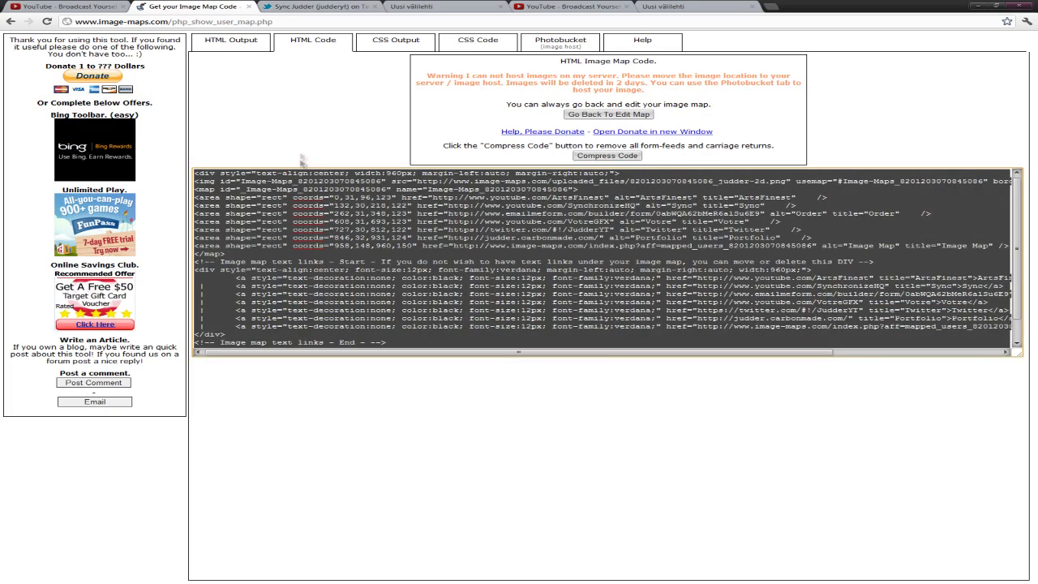
{"action": "left_click_drag", "start_coordinate": [171, 22], "coordinate": [273, 21]}
{"action": "key", "text": "BackSpace"}
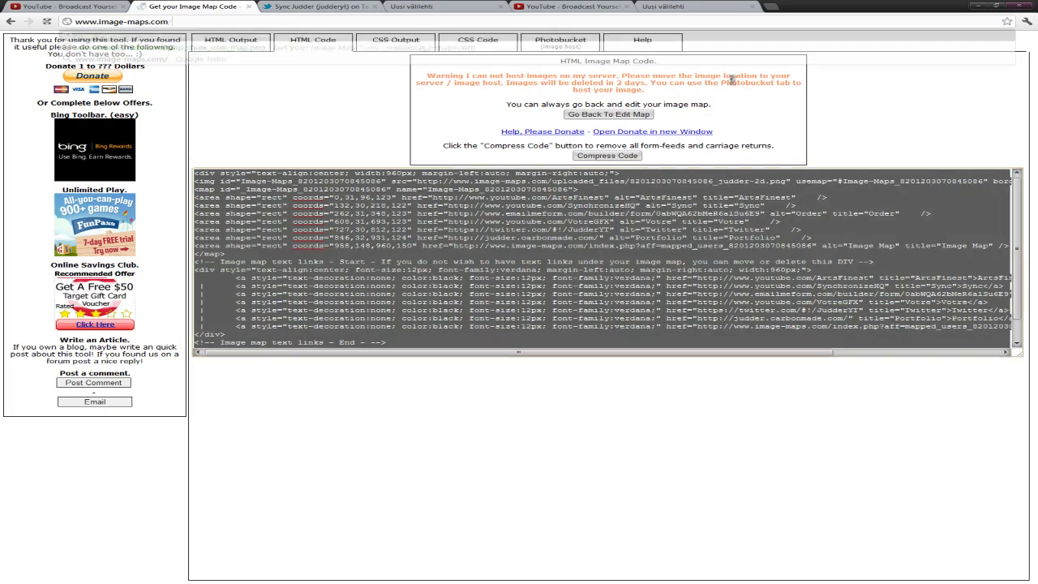
{"action": "key", "text": "Return"}
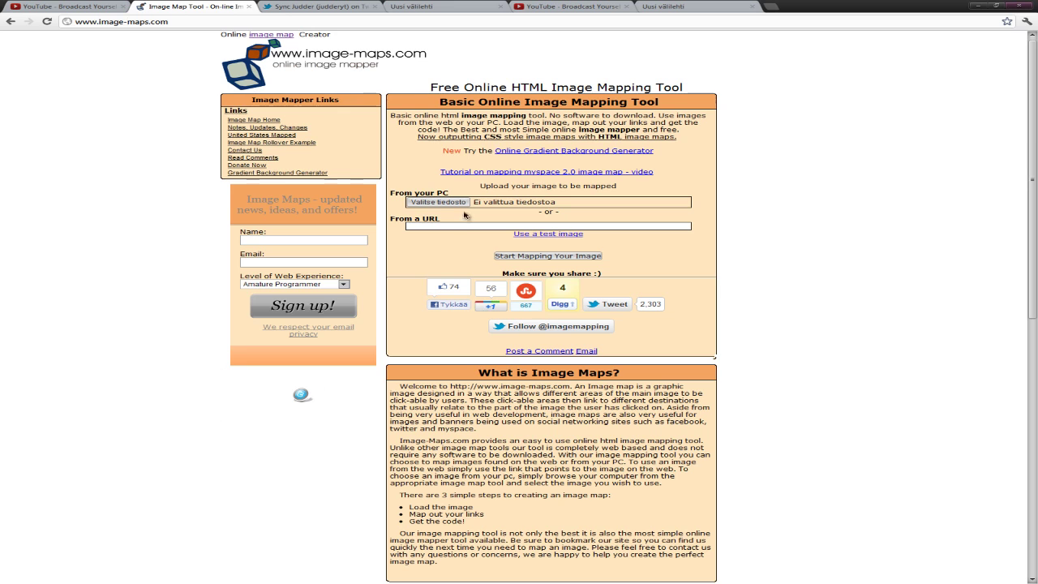
Upload judder-2d.png from Partnered Banners and start mapping it
{"action": "left_click", "coordinate": [442, 202]}
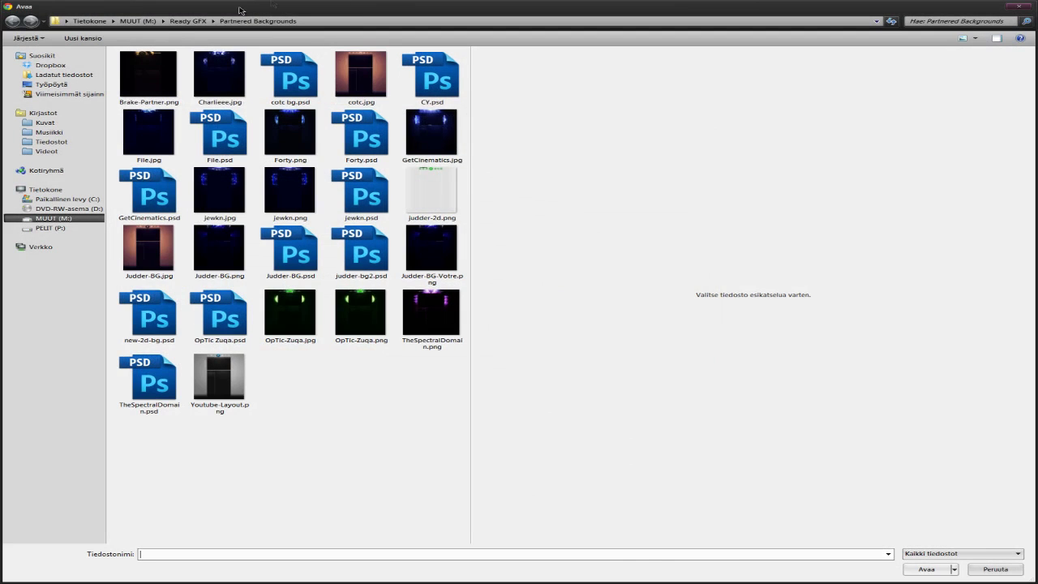
{"action": "left_click", "coordinate": [188, 24]}
{"action": "double_click", "coordinate": [197, 121]}
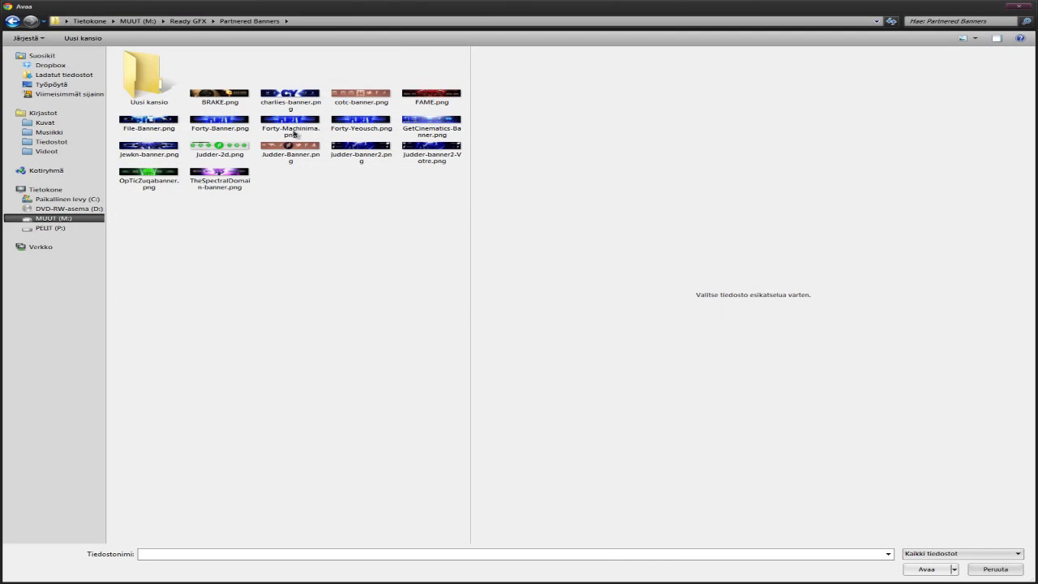
{"action": "double_click", "coordinate": [229, 146]}
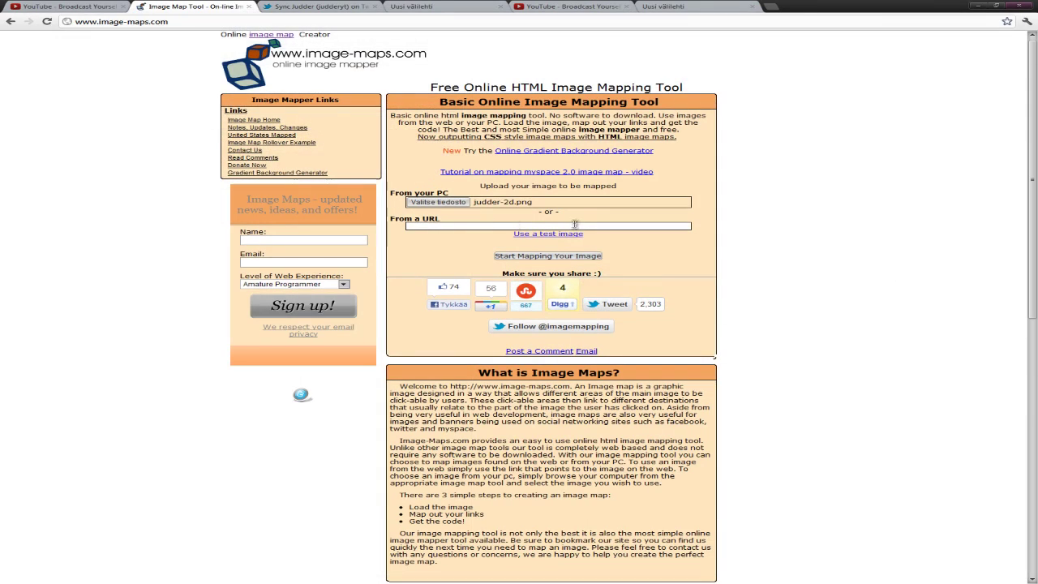
{"action": "left_click", "coordinate": [570, 257]}
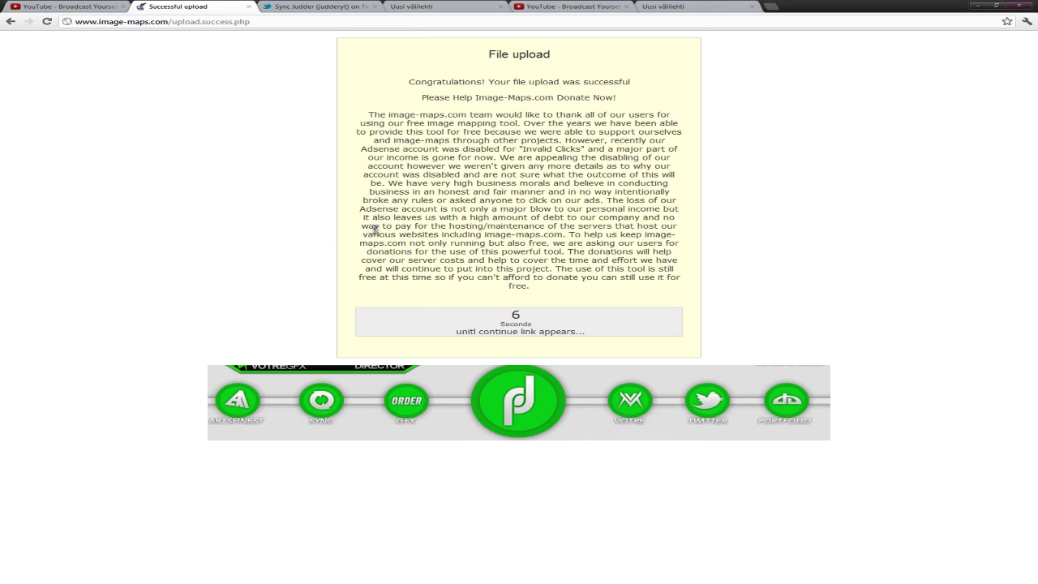
Continue into the image-map editor and fit a rectangle over the banner's ArtsFinest icon
{"action": "left_click", "coordinate": [700, 3]}
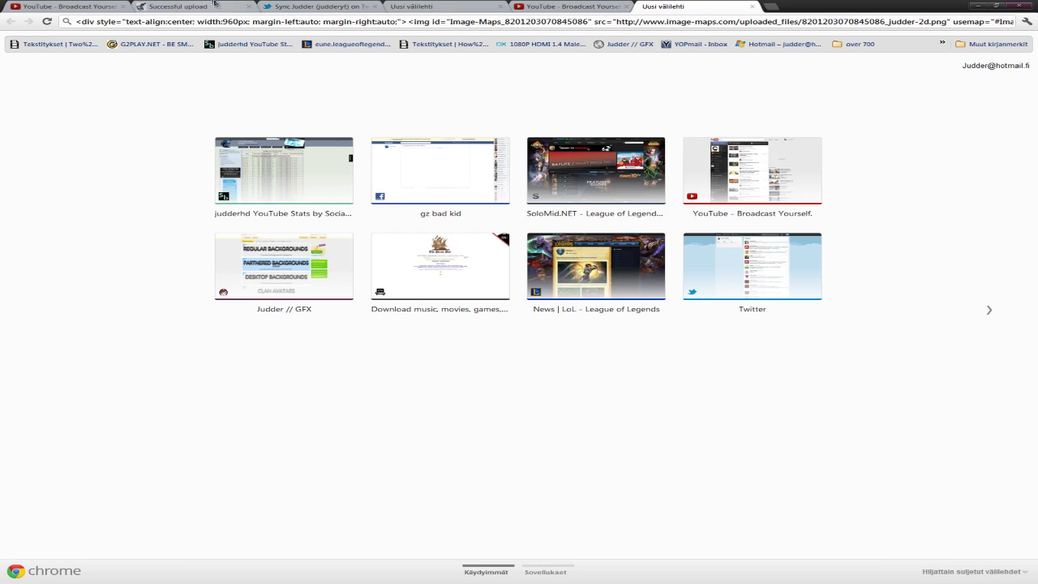
{"action": "left_click", "coordinate": [215, 4]}
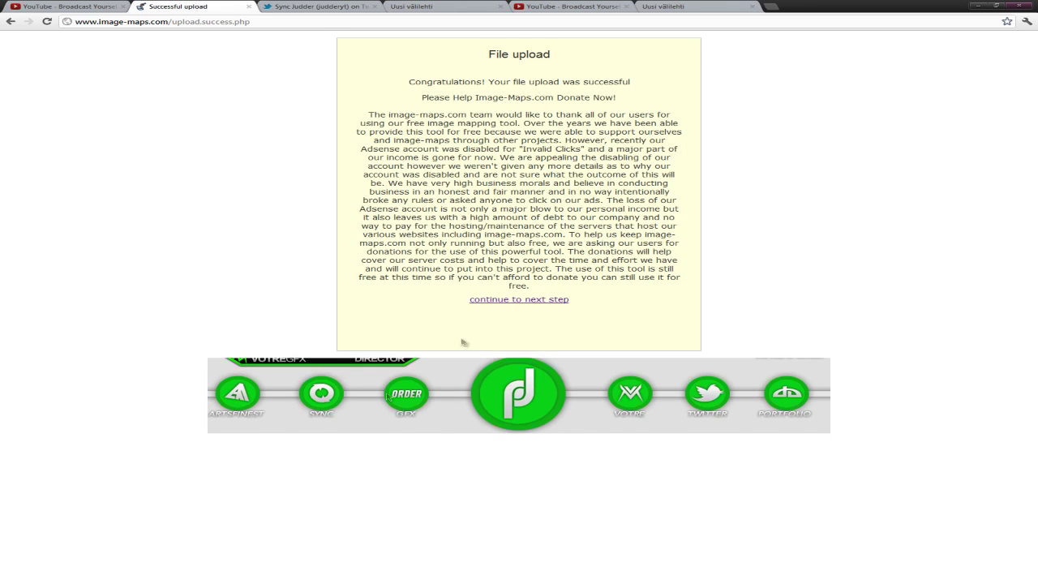
{"action": "left_click", "coordinate": [545, 300]}
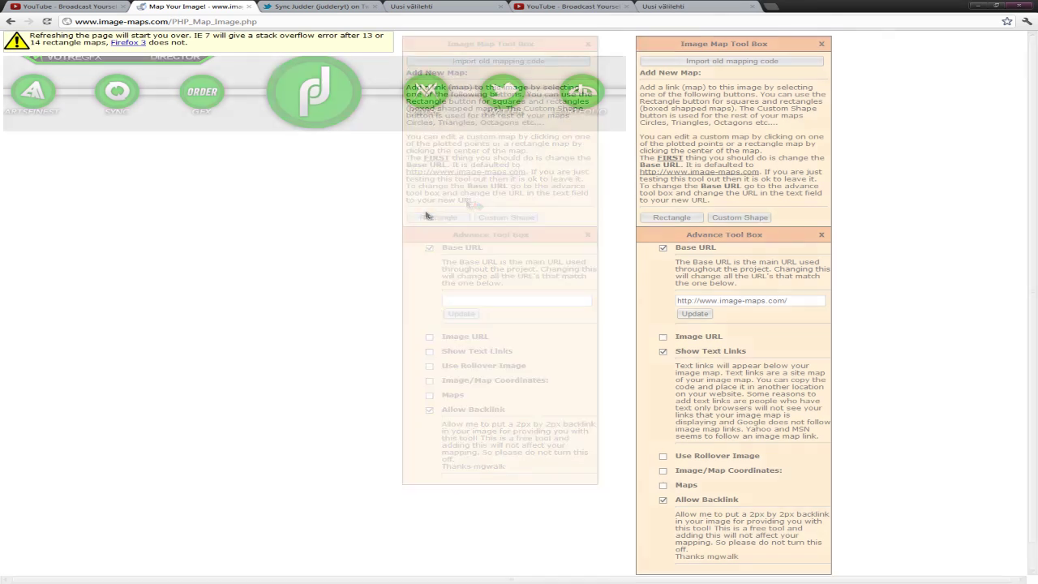
{"action": "left_click", "coordinate": [668, 218]}
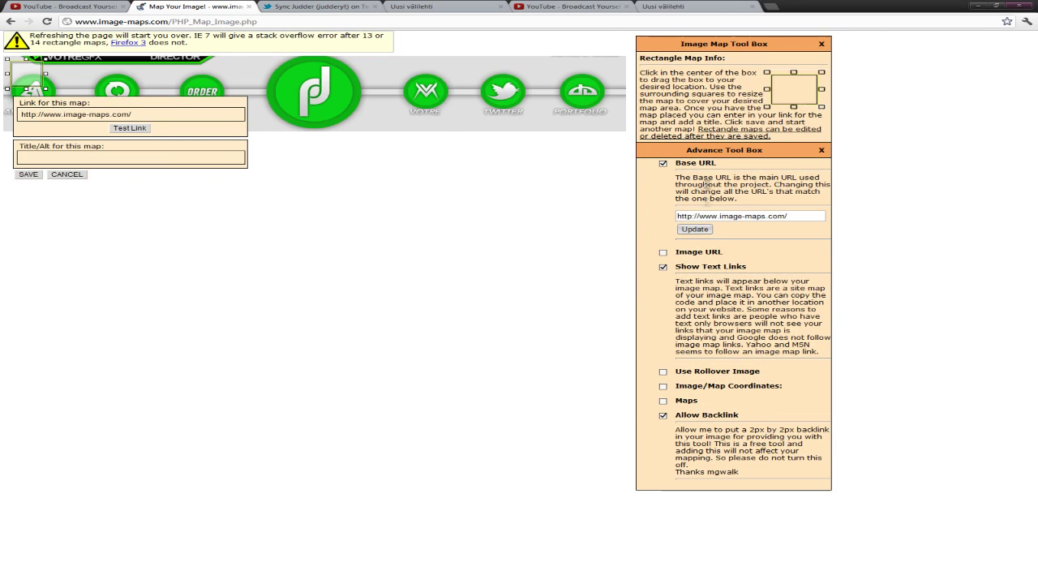
{"action": "left_click_drag", "start_coordinate": [26, 76], "coordinate": [34, 88]}
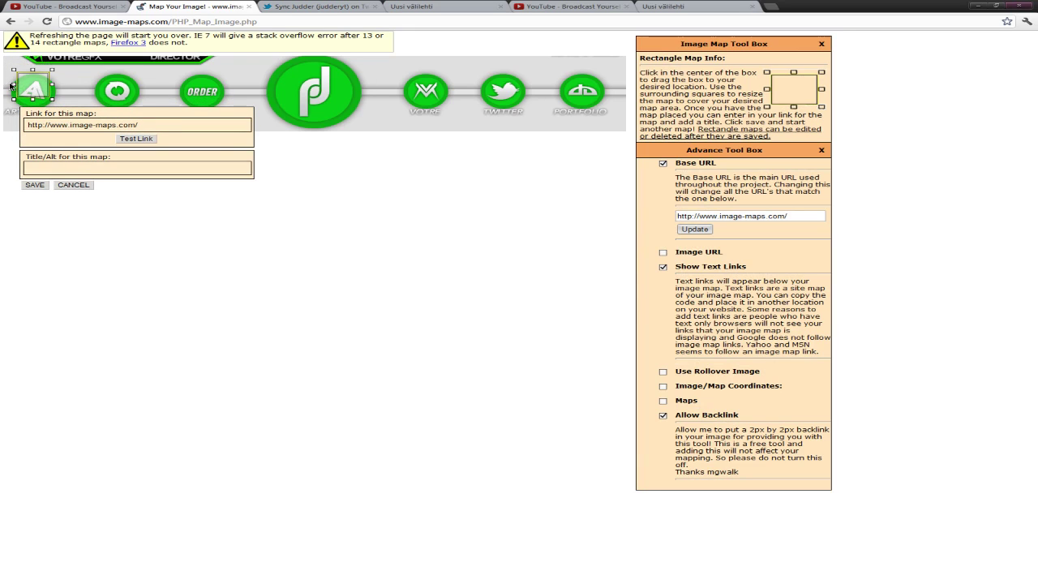
{"action": "mouse_move", "coordinate": [14, 83]}
{"action": "left_mouse_down"}
{"action": "mouse_move", "coordinate": [30, 118]}
{"action": "mouse_move", "coordinate": [63, 95]}
{"action": "mouse_move", "coordinate": [1, 91]}
{"action": "left_mouse_up"}
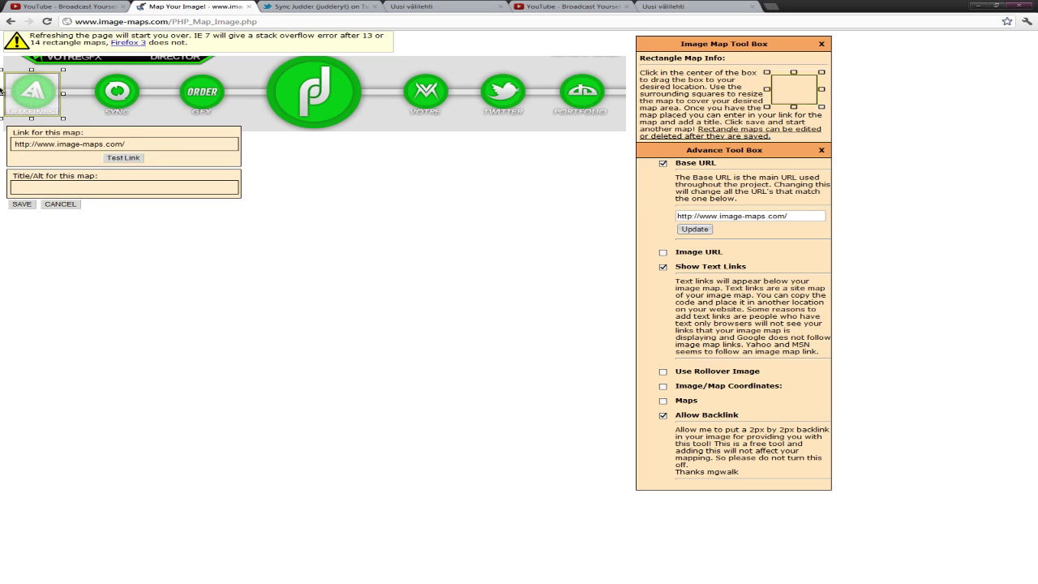
Clear the rectangle's default link address
{"action": "left_click", "coordinate": [146, 144]}
{"action": "key", "text": "ctrl+a"}
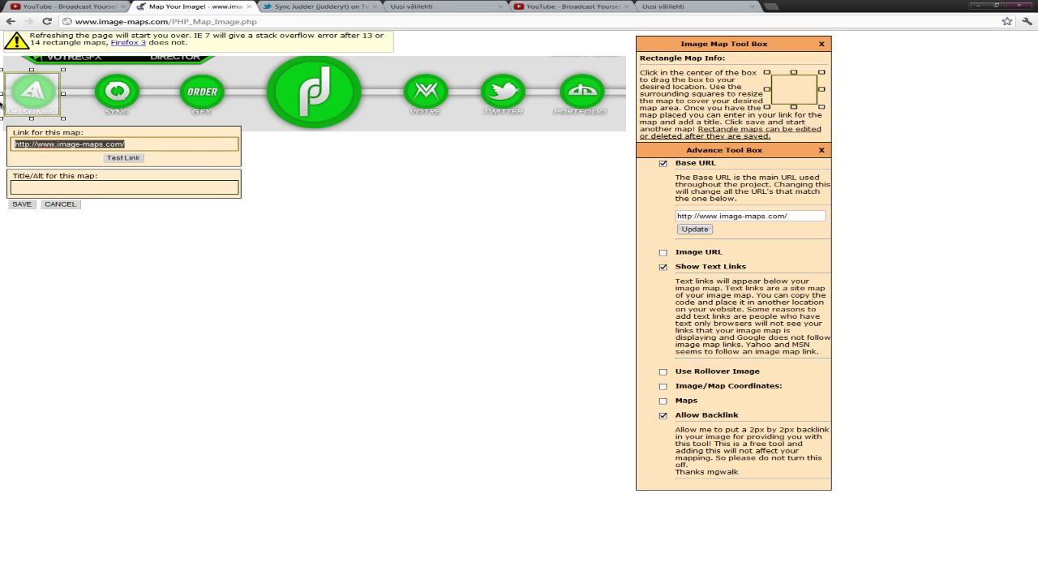
{"action": "key", "text": "BackSpace"}
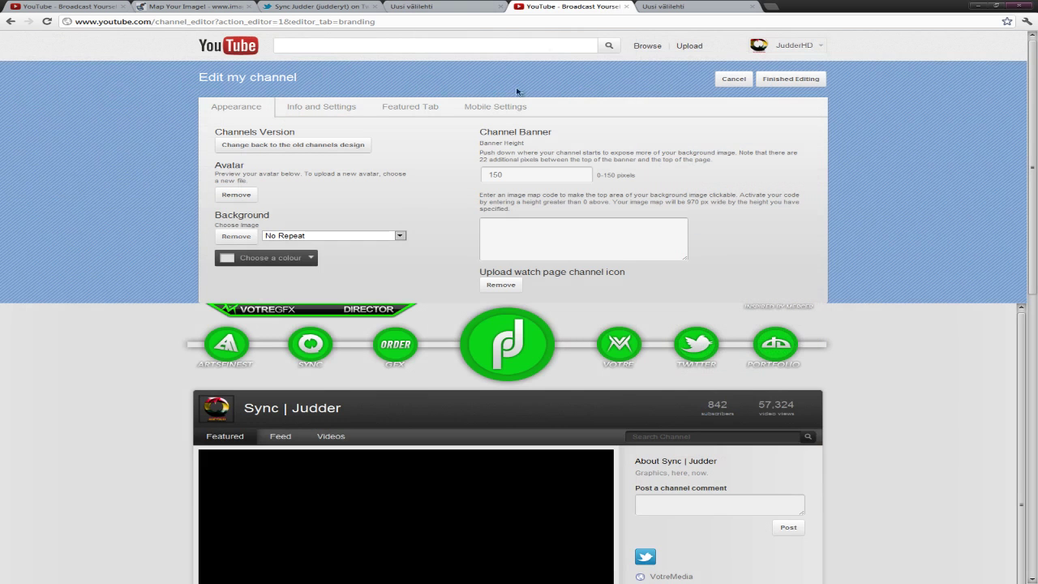
{"action": "scroll", "coordinate": [384, 264], "scroll_direction": "down", "scroll_amount": 3}
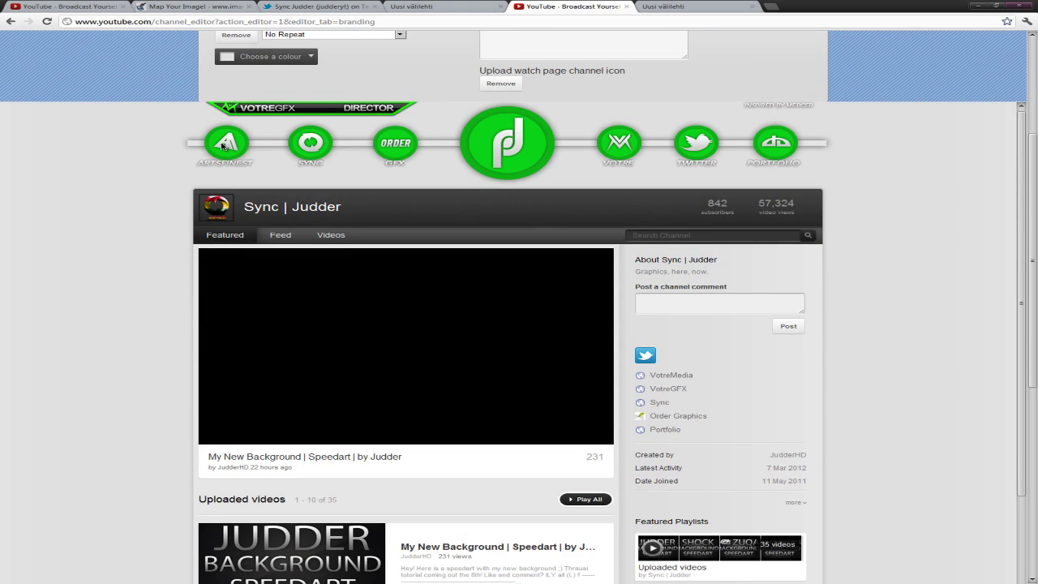
{"action": "scroll", "coordinate": [228, 162], "scroll_direction": "up", "scroll_amount": 3}
{"action": "left_click", "coordinate": [665, 6]}
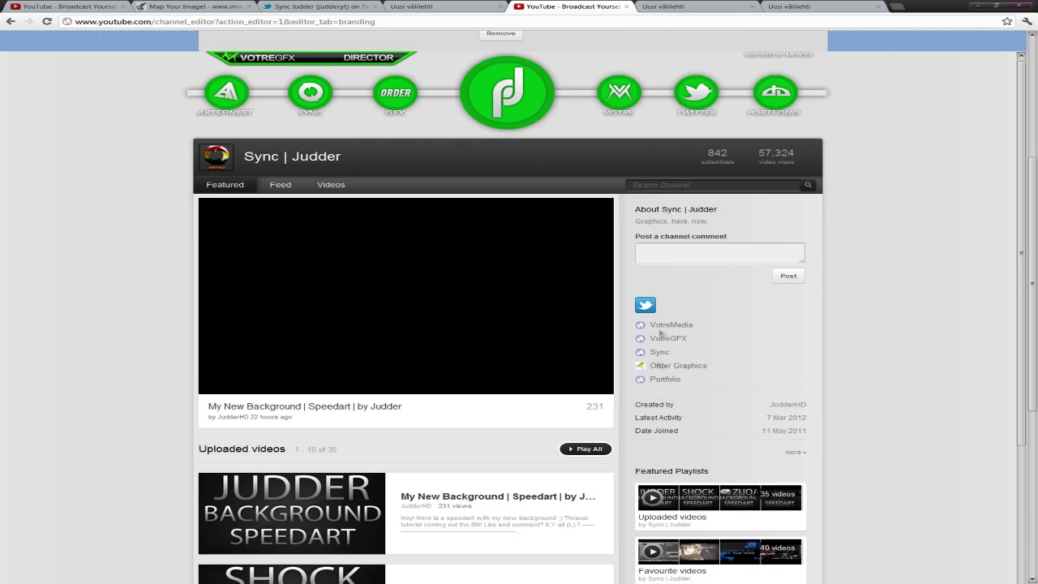
{"action": "scroll", "coordinate": [288, 43], "scroll_direction": "up", "scroll_amount": 1}
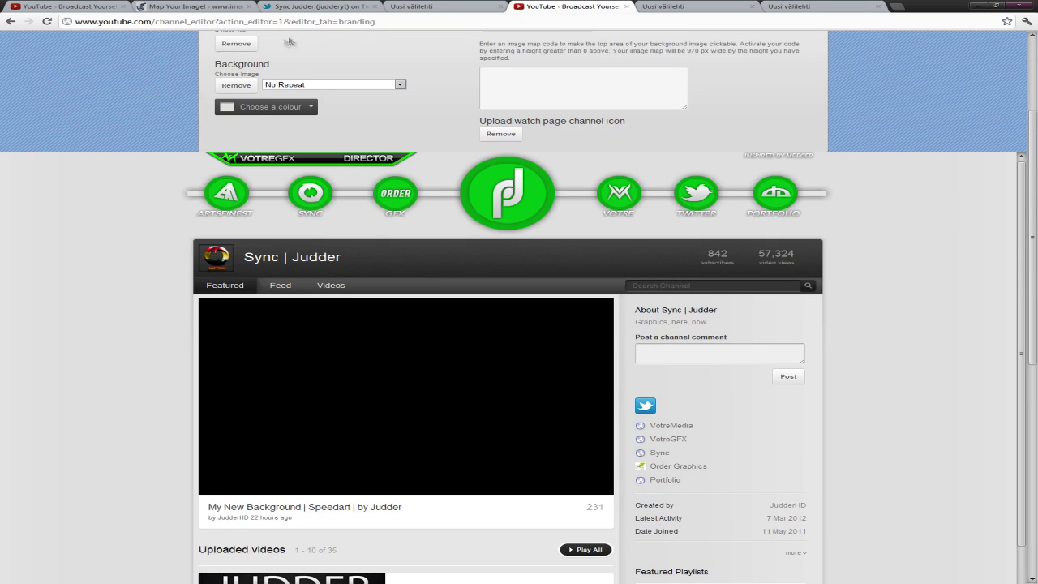
{"action": "left_click", "coordinate": [377, 18]}
Paste the channel editor's address into the new tab and trim it back to youtube.com/
{"action": "key", "text": "ctrl+c"}
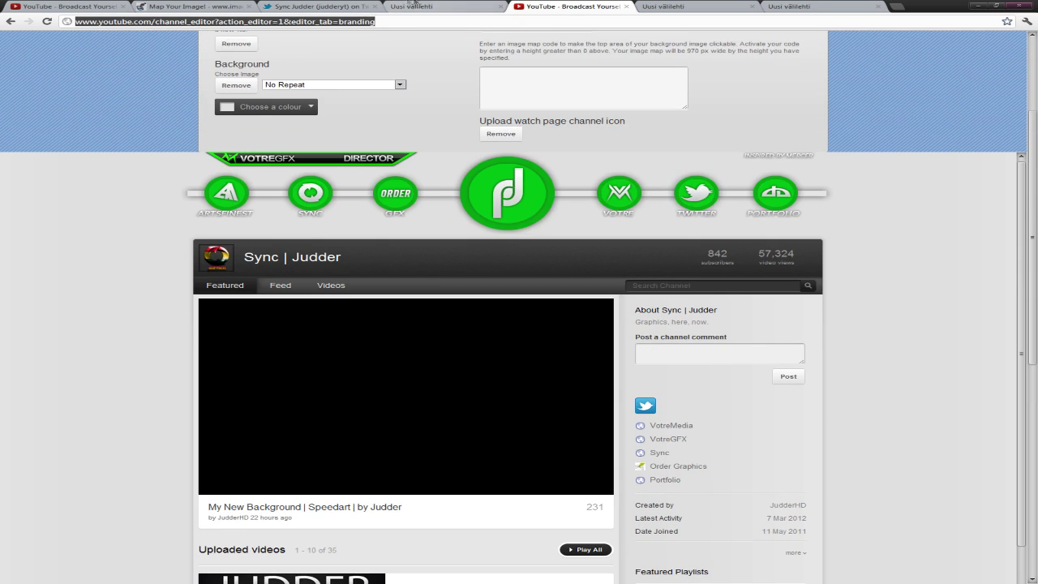
{"action": "left_click", "coordinate": [413, 6]}
{"action": "key", "text": "ctrl+v"}
{"action": "key", "text": "BackSpace"}
{"action": "key", "text": "BackSpace"}
{"action": "key", "text": "BackSpace"}
{"action": "key", "text": "BackSpace"}
{"action": "key", "text": "BackSpace"}
{"action": "key", "text": "BackSpace"}
{"action": "key", "text": "BackSpace"}
{"action": "key", "text": "BackSpace"}
{"action": "key", "text": "BackSpace"}
{"action": "key", "text": "BackSpace"}
{"action": "key", "text": "BackSpace"}
{"action": "key", "text": "BackSpace"}
{"action": "key", "text": "BackSpace"}
{"action": "key", "text": "BackSpace"}
{"action": "key", "text": "BackSpace"}
{"action": "key", "text": "BackSpace"}
{"action": "key", "text": "BackSpace"}
{"action": "key", "text": "BackSpace"}
{"action": "key", "text": "BackSpace"}
{"action": "key", "text": "BackSpace"}
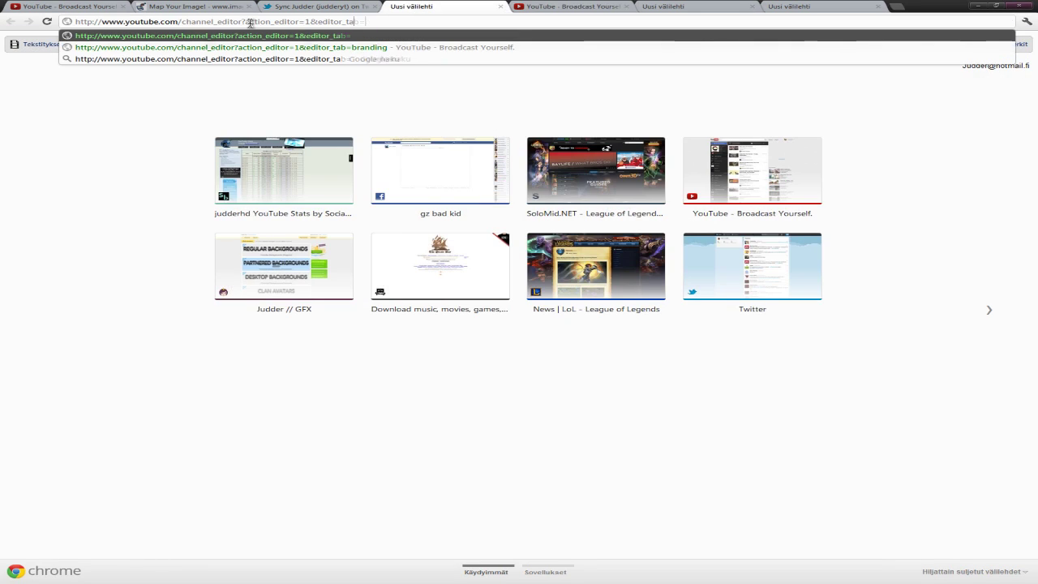
{"action": "key", "text": "BackSpace"}
{"action": "key", "text": "BackSpace"}
{"action": "key", "text": "BackSpace"}
{"action": "key", "text": "BackSpace"}
{"action": "key", "text": "BackSpace"}
{"action": "key", "text": "BackSpace"}
{"action": "key", "text": "BackSpace"}
{"action": "key", "text": "BackSpace"}
{"action": "key", "text": "BackSpace"}
{"action": "key", "text": "BackSpace"}
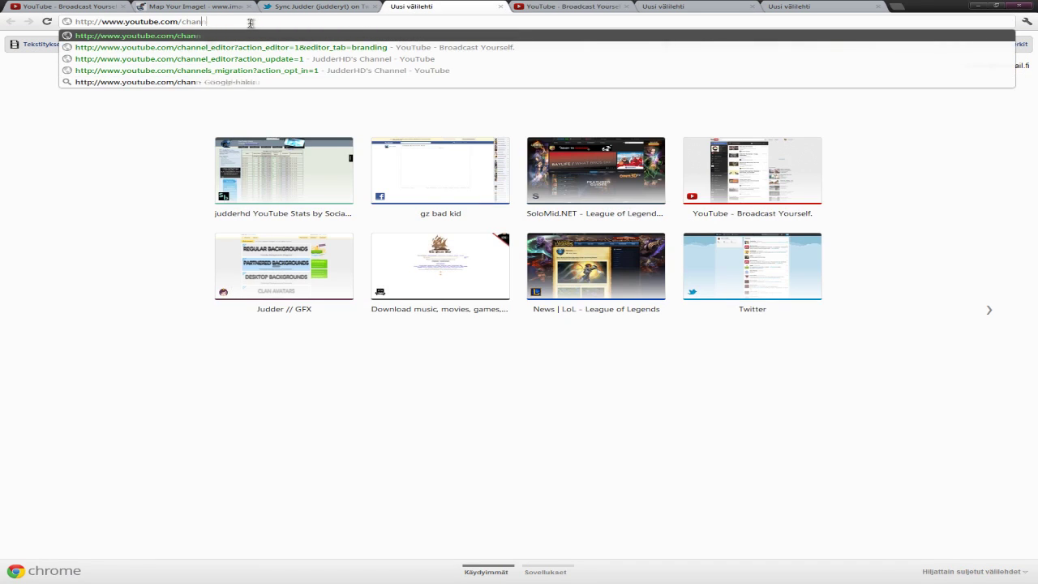
{"action": "key", "text": "BackSpace"}
{"action": "type", "text": "c"}
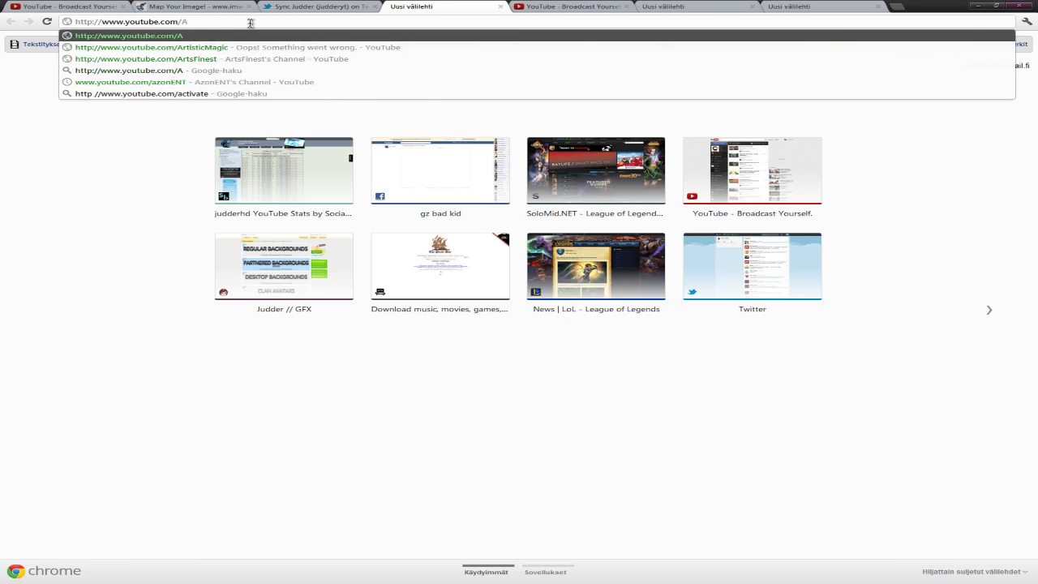
{"action": "key", "text": "BackSpace"}
{"action": "type", "text": "c"}
{"action": "key", "text": "BackSpace"}
{"action": "type", "text": "ArtsD"}
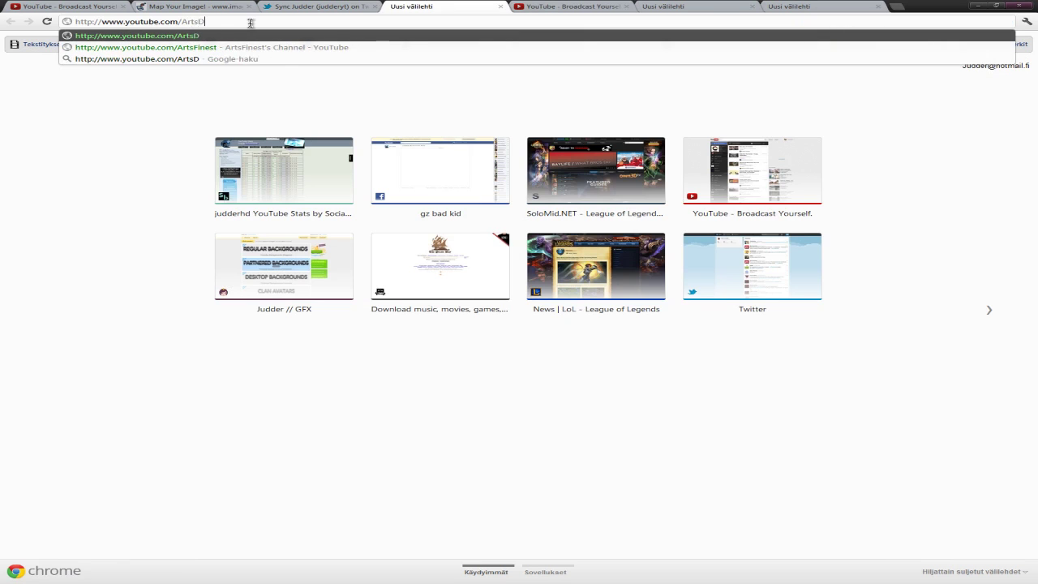
{"action": "key", "text": "BackSpace"}
{"action": "key", "text": "BackSpace"}
{"action": "type", "text": "D"}
{"action": "key", "text": "BackSpace"}
{"action": "type", "text": "sFinest"}
{"action": "key", "text": "ctrl+a"}
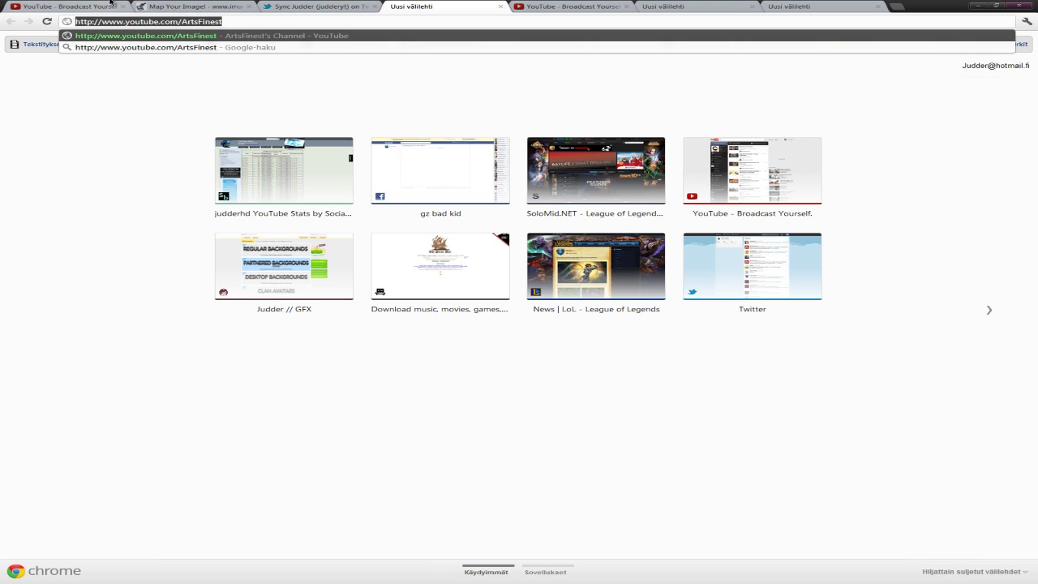
{"action": "left_click", "coordinate": [191, 7]}
{"action": "key", "text": "ctrl+v"}
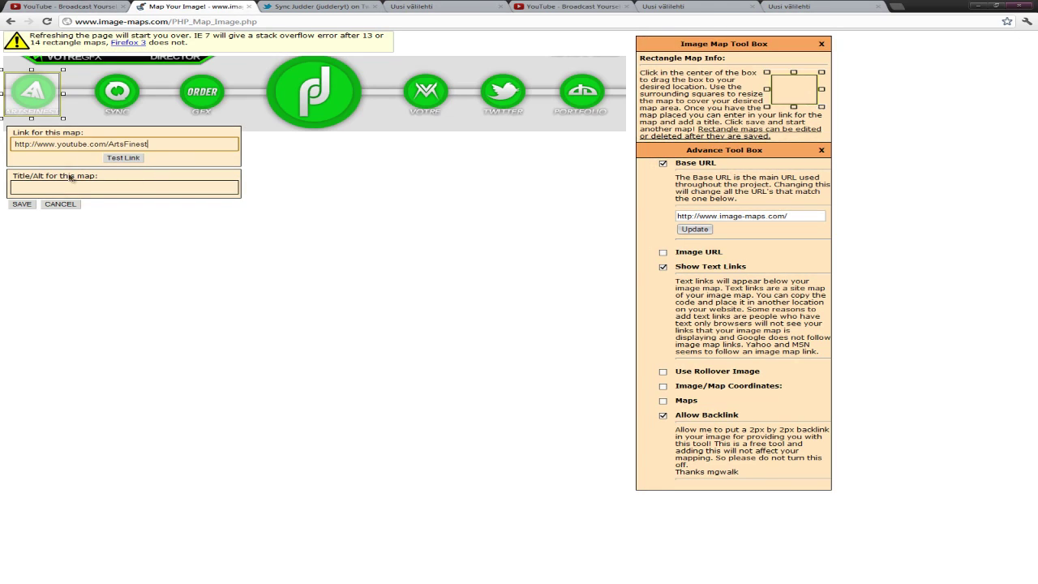
{"action": "left_click", "coordinate": [64, 188]}
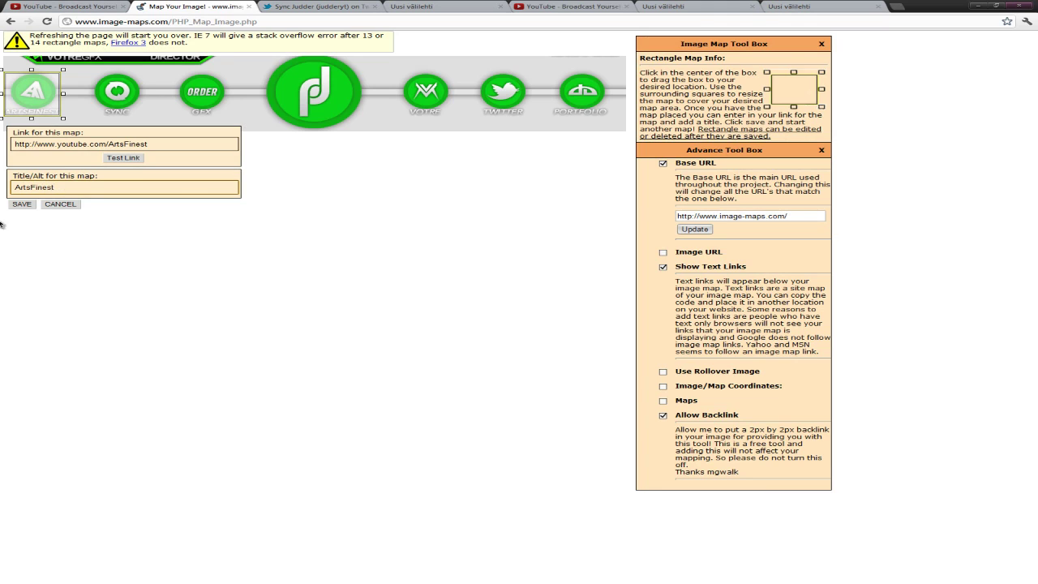
{"action": "type", "text": "ArtsFinest"}
{"action": "left_click", "coordinate": [22, 202]}
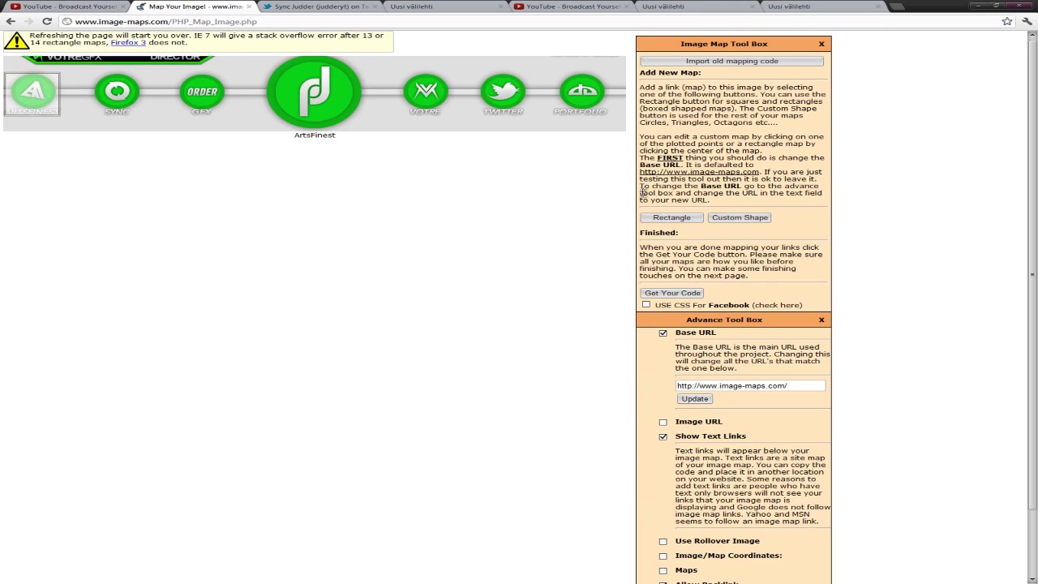
{"action": "left_click", "coordinate": [675, 220]}
{"action": "left_click_drag", "start_coordinate": [45, 89], "coordinate": [88, 97]}
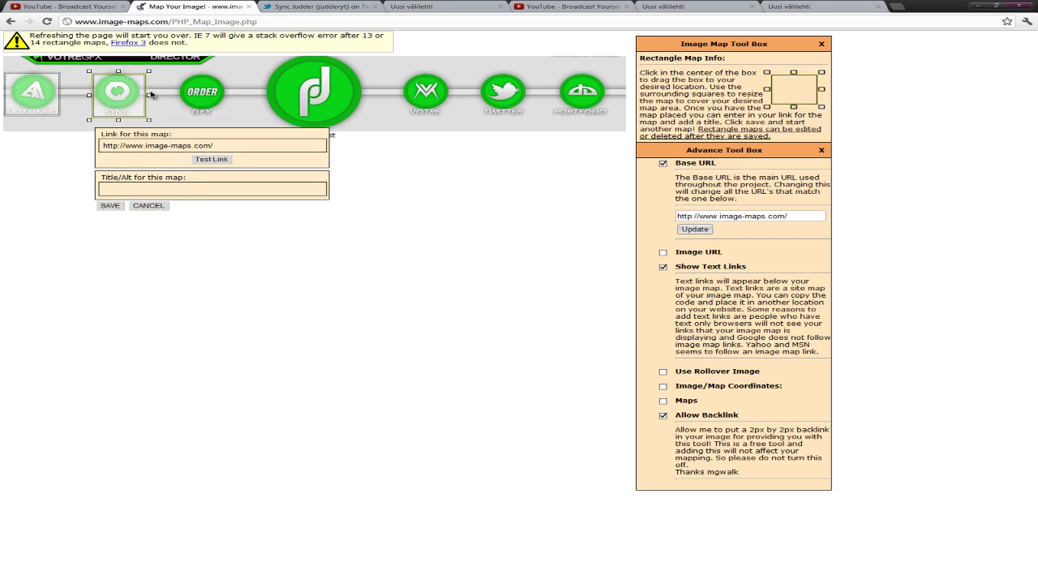
{"action": "left_click_drag", "start_coordinate": [151, 95], "coordinate": [116, 118]}
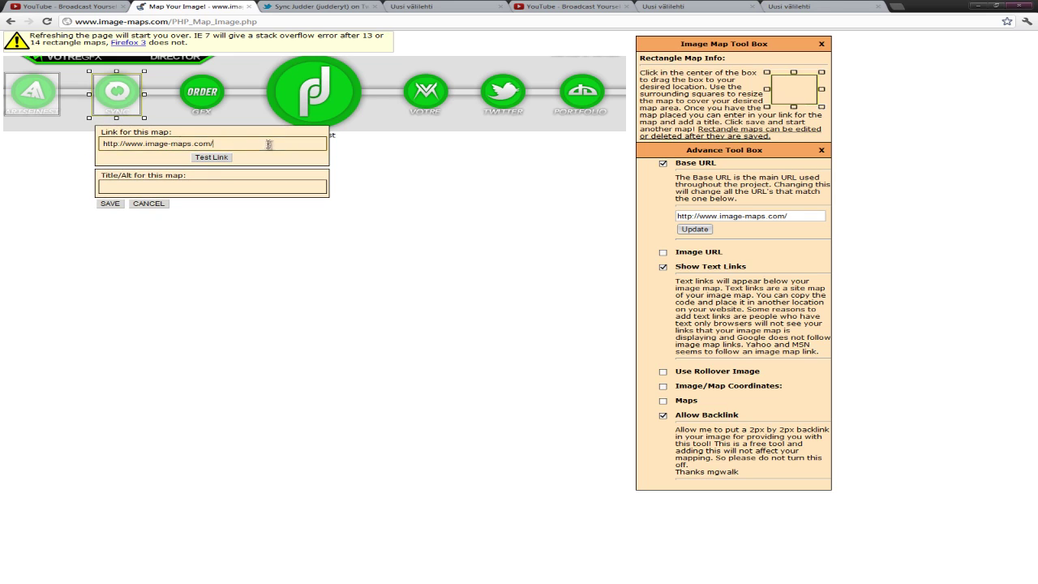
{"action": "key", "text": "ctrl+a"}
{"action": "key", "text": "ctrl+v"}
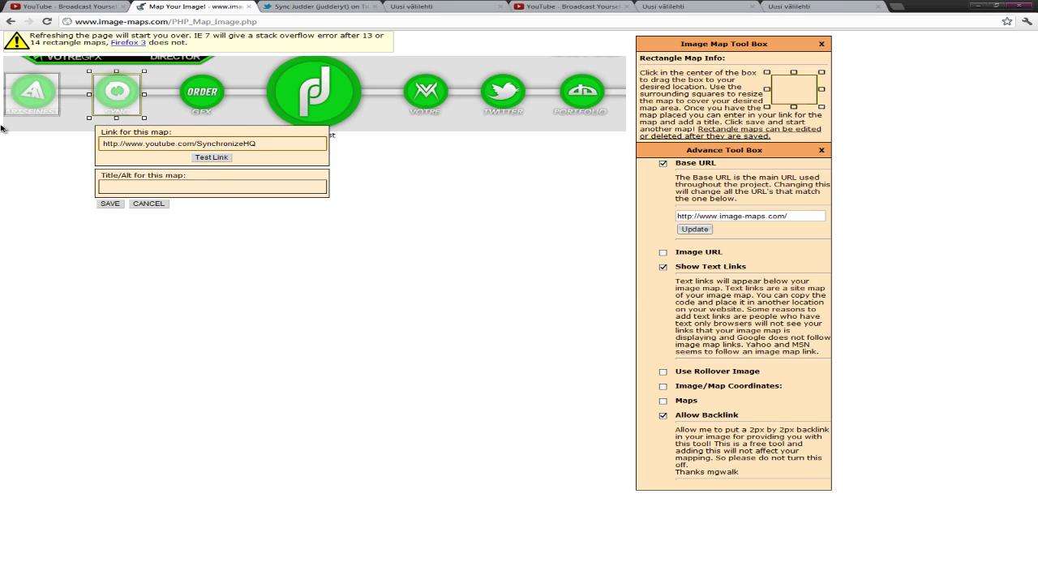
{"action": "left_click", "coordinate": [105, 205]}
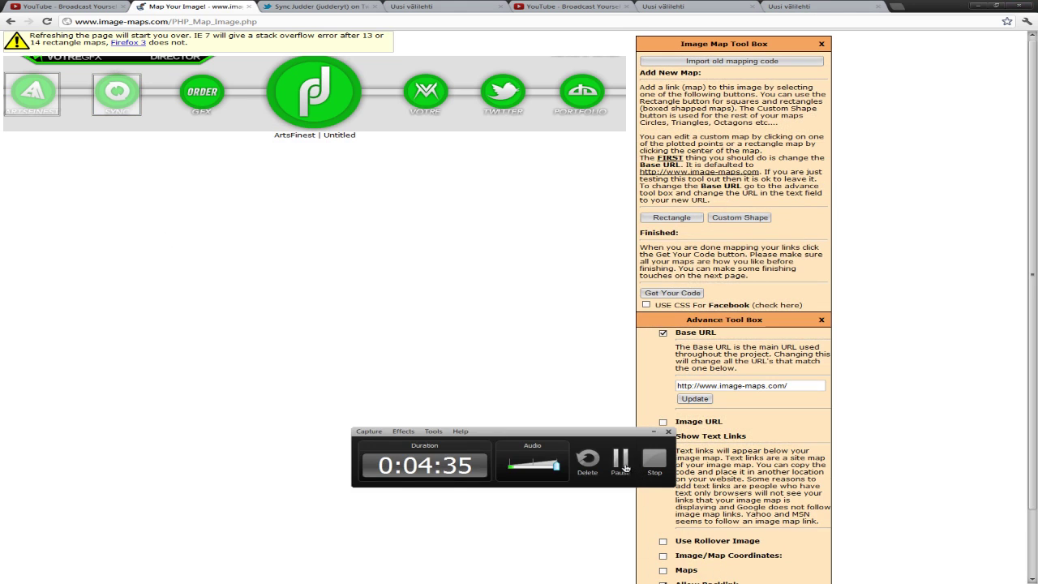
Review the Portfolio area's link, then close its edit box
{"action": "left_click", "coordinate": [620, 462]}
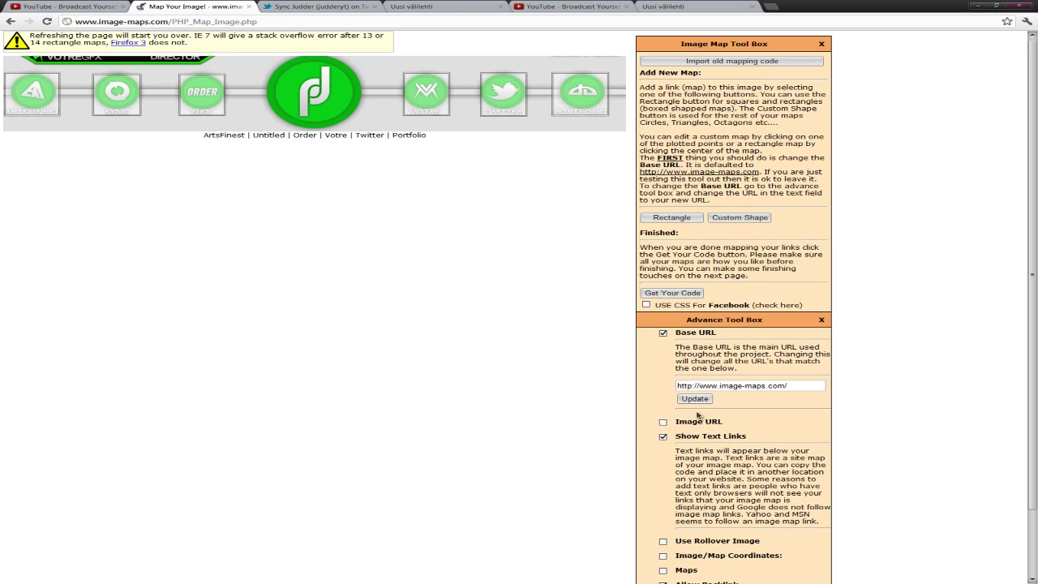
{"action": "triple_click", "coordinate": [754, 262]}
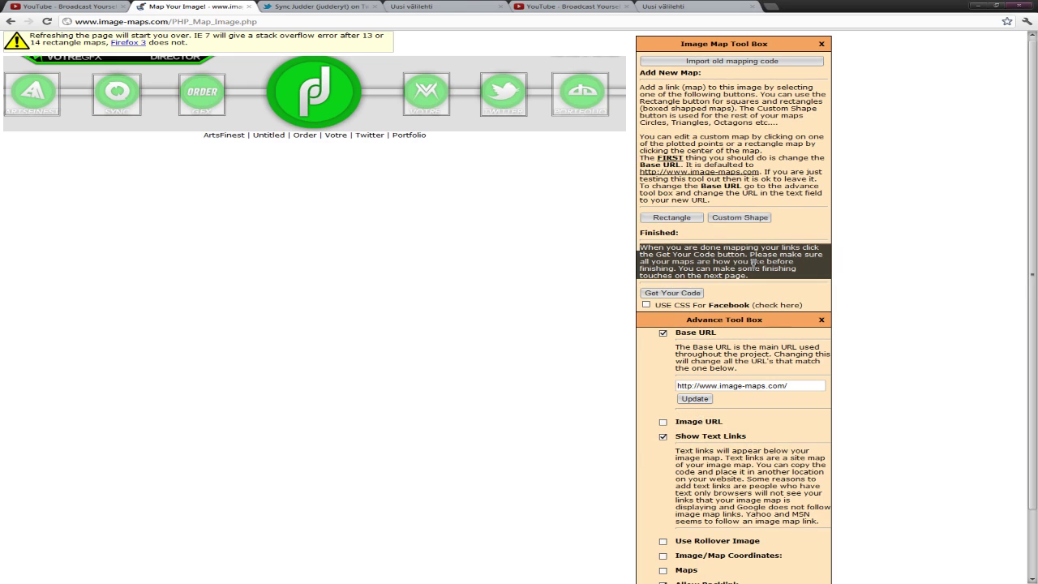
{"action": "left_click", "coordinate": [566, 91]}
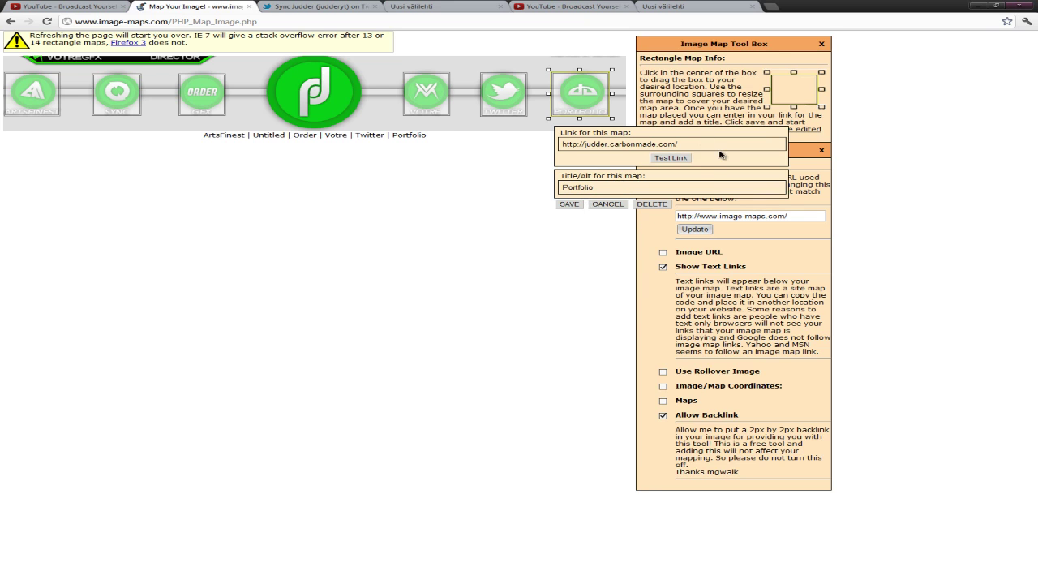
{"action": "left_click", "coordinate": [591, 205]}
Re-save the link and title of the Twitter, Votre, Order, Sync and ArtsFinest areas
{"action": "left_click", "coordinate": [512, 113]}
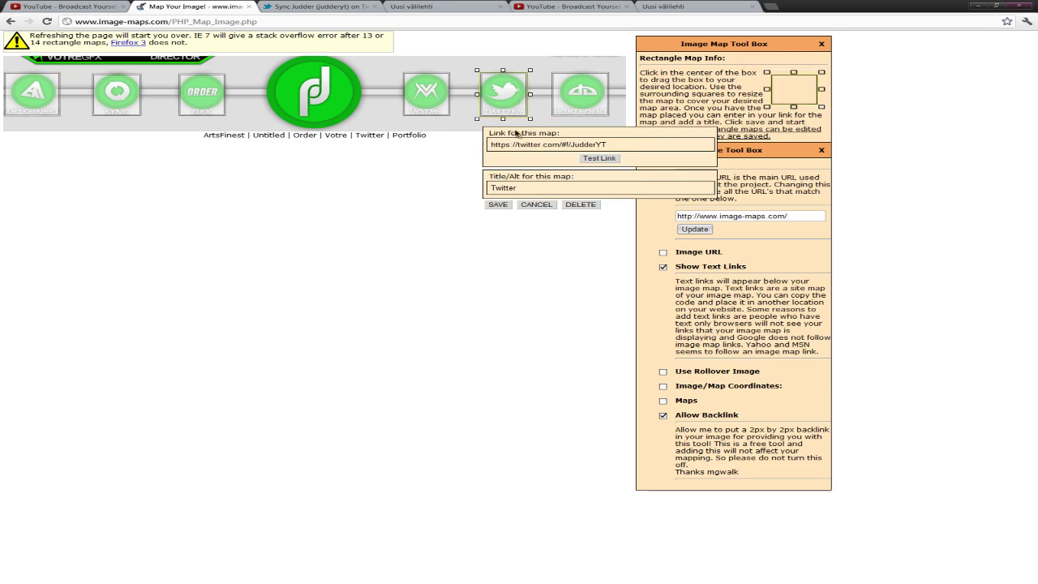
{"action": "left_click", "coordinate": [500, 205]}
{"action": "left_click", "coordinate": [428, 118]}
{"action": "left_click", "coordinate": [419, 204]}
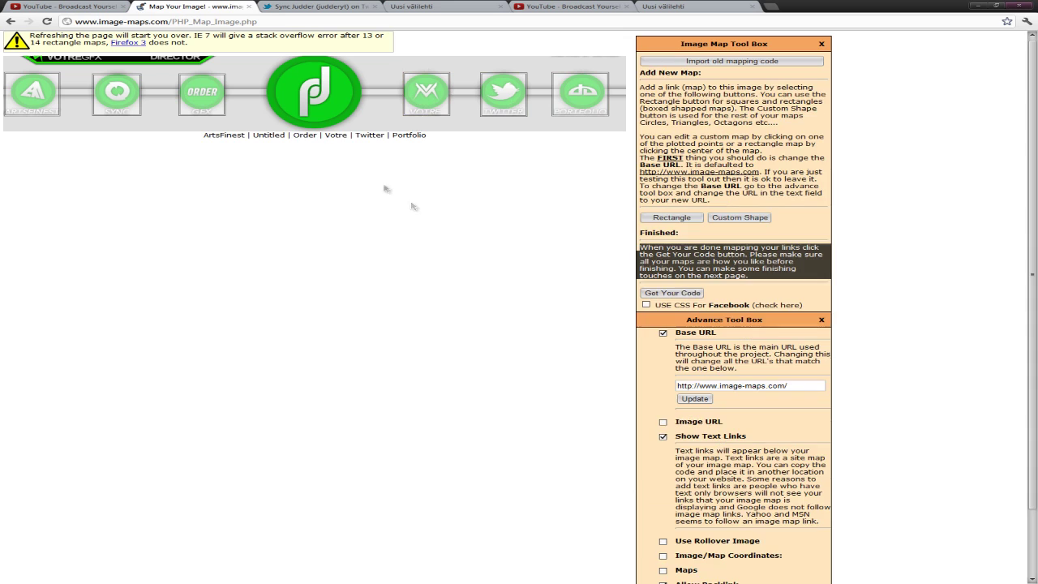
{"action": "left_click", "coordinate": [201, 89]}
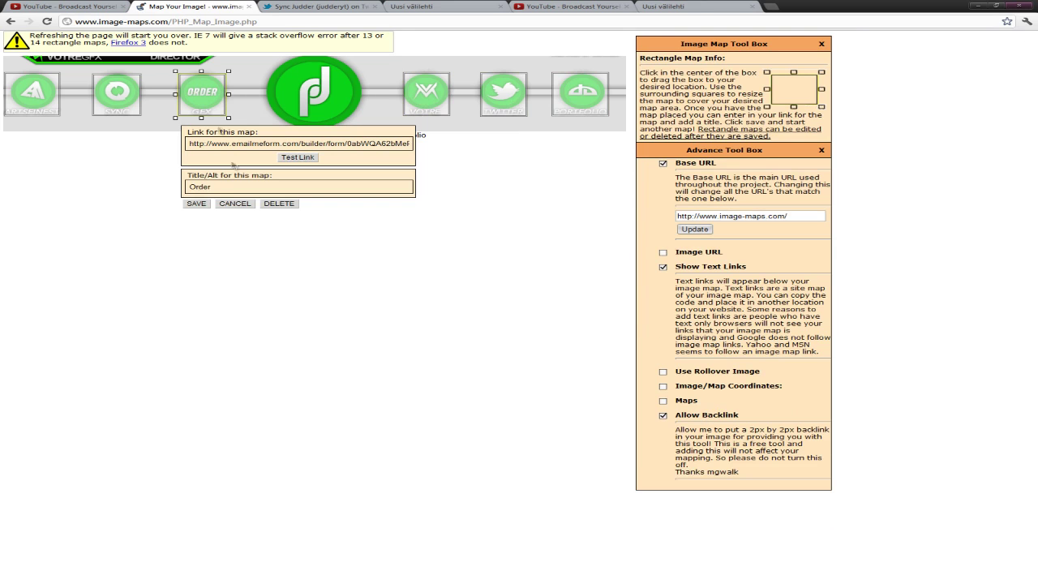
{"action": "left_click", "coordinate": [196, 204]}
{"action": "left_click", "coordinate": [120, 81]}
{"action": "left_click", "coordinate": [107, 203]}
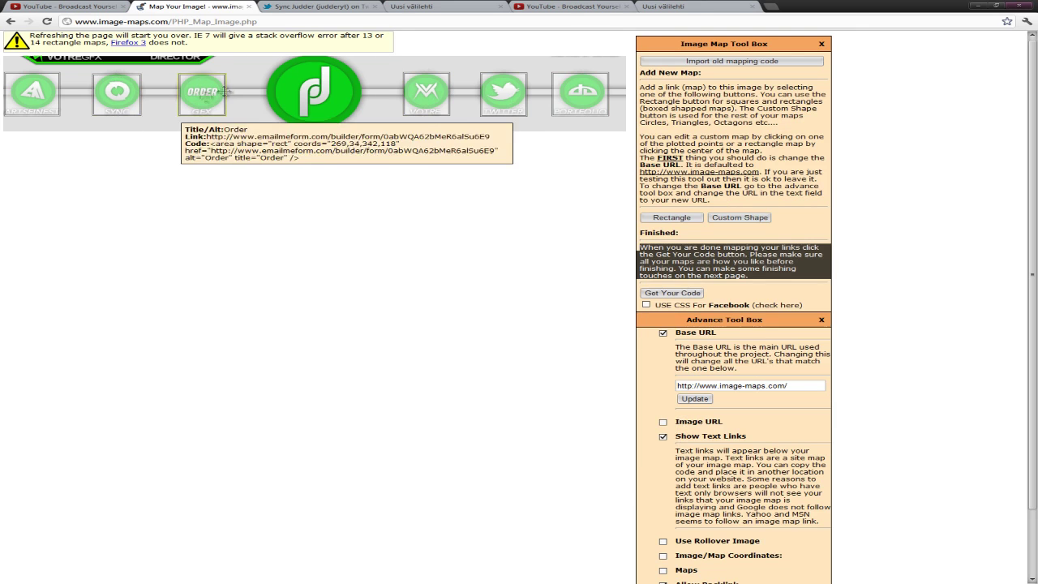
{"action": "left_click", "coordinate": [28, 98]}
{"action": "left_click", "coordinate": [29, 206]}
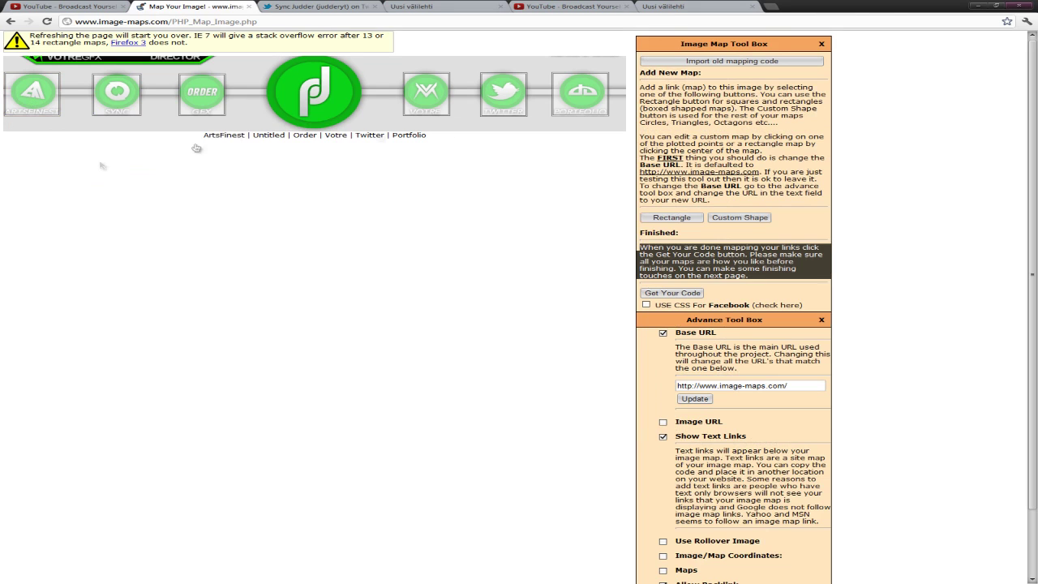
Generate the finished image map and show its HTML Code view
{"action": "scroll", "coordinate": [744, 300], "scroll_direction": "down", "scroll_amount": 2}
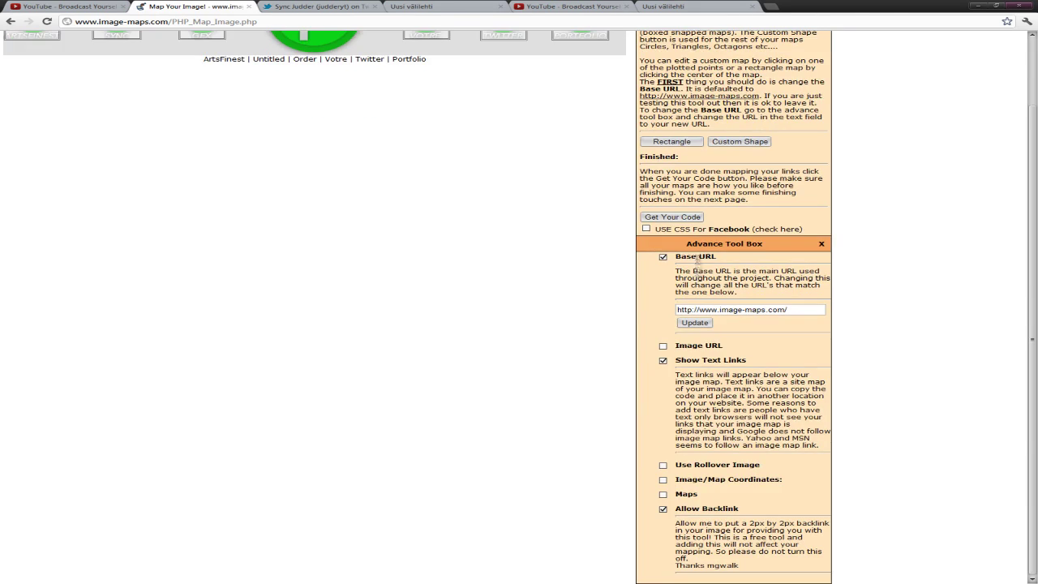
{"action": "scroll", "coordinate": [694, 243], "scroll_direction": "up", "scroll_amount": 2}
{"action": "left_click", "coordinate": [699, 293]}
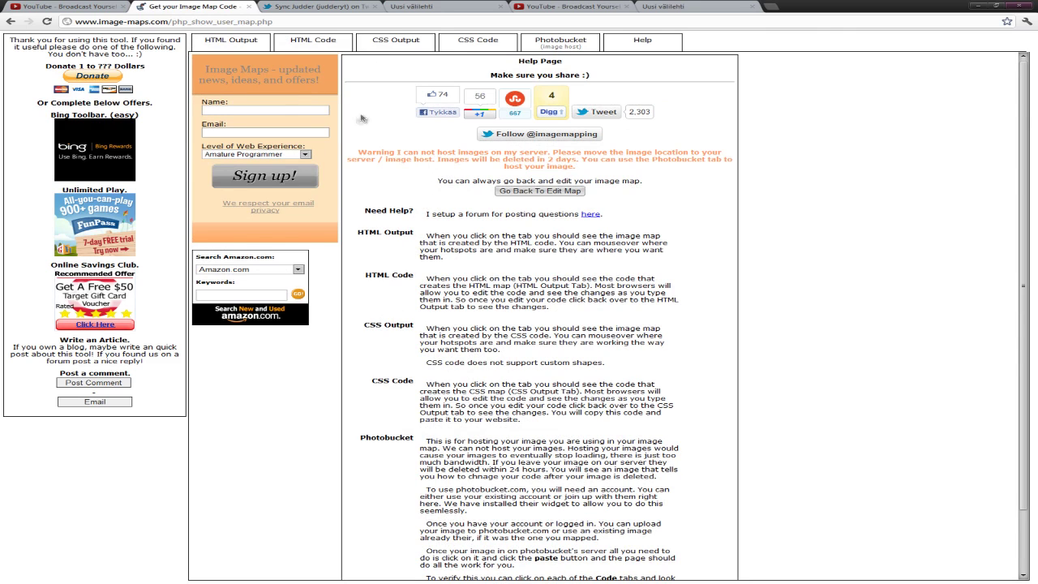
{"action": "left_click", "coordinate": [301, 45]}
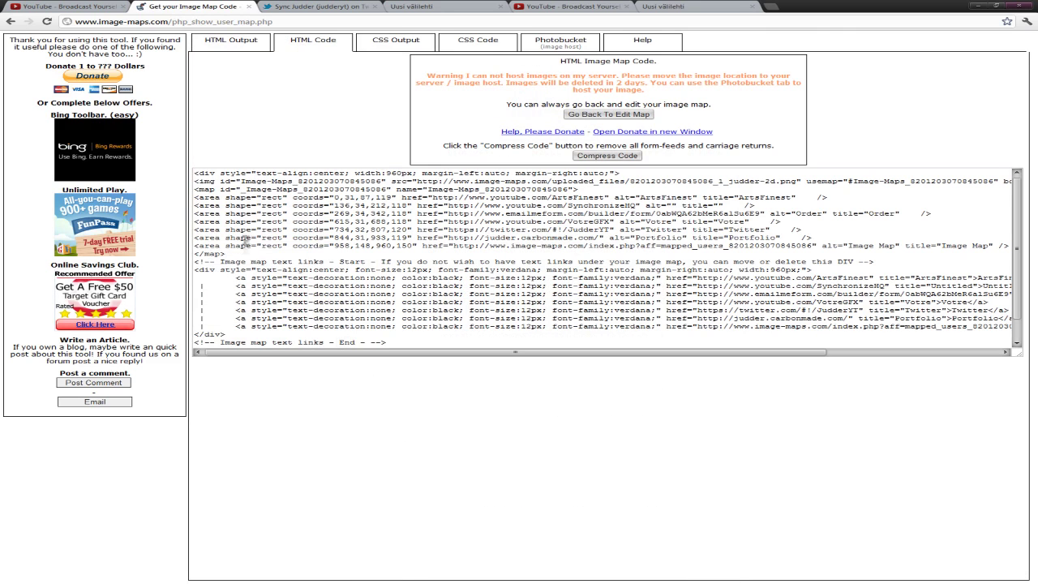
Select all of the HTML map code and copy it
{"action": "left_click", "coordinate": [471, 252]}
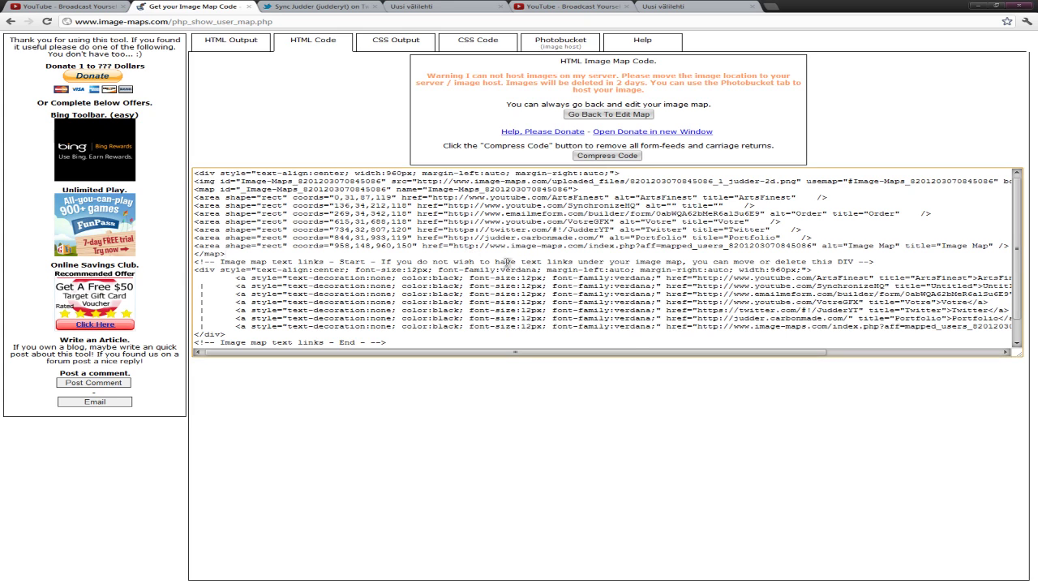
{"action": "right_click", "coordinate": [472, 254]}
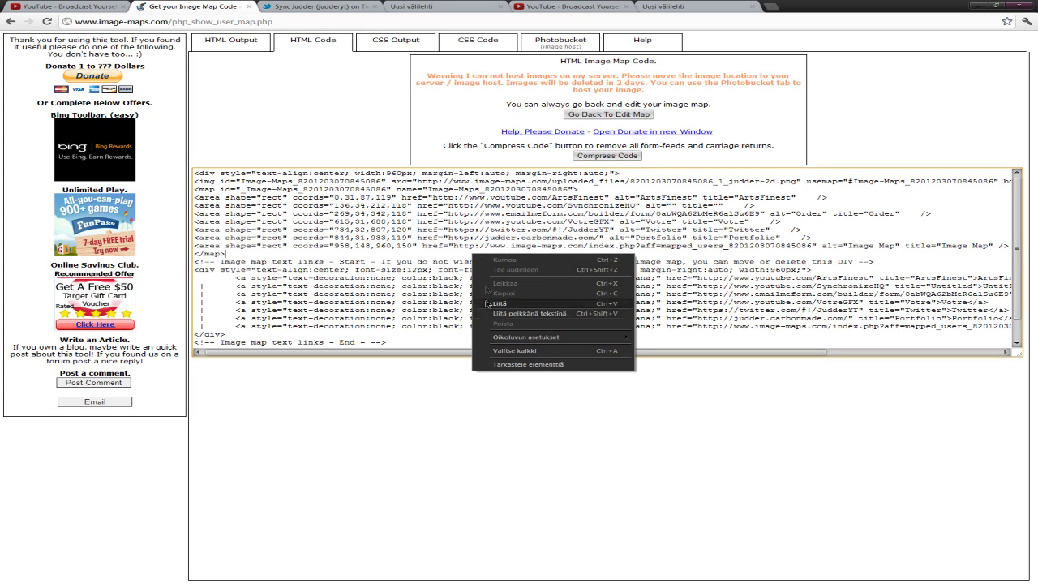
{"action": "left_click", "coordinate": [493, 350]}
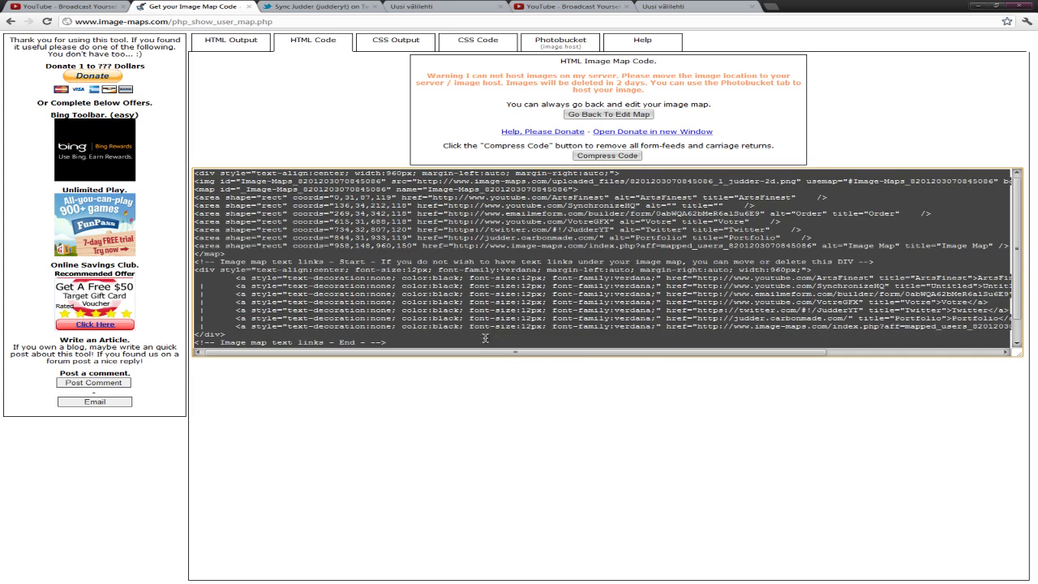
{"action": "right_click", "coordinate": [460, 254]}
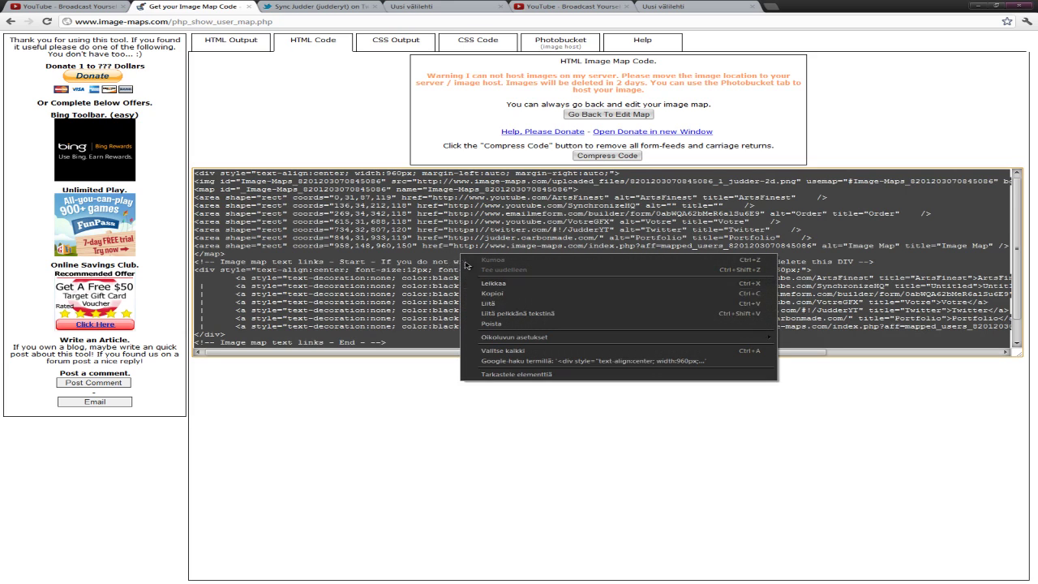
{"action": "left_click", "coordinate": [504, 294]}
{"action": "left_click", "coordinate": [613, 6]}
Paste the copied HTML map code into the banner's image-map field, then save with Finished Editing
{"action": "scroll", "coordinate": [585, 162], "scroll_direction": "up", "scroll_amount": 3}
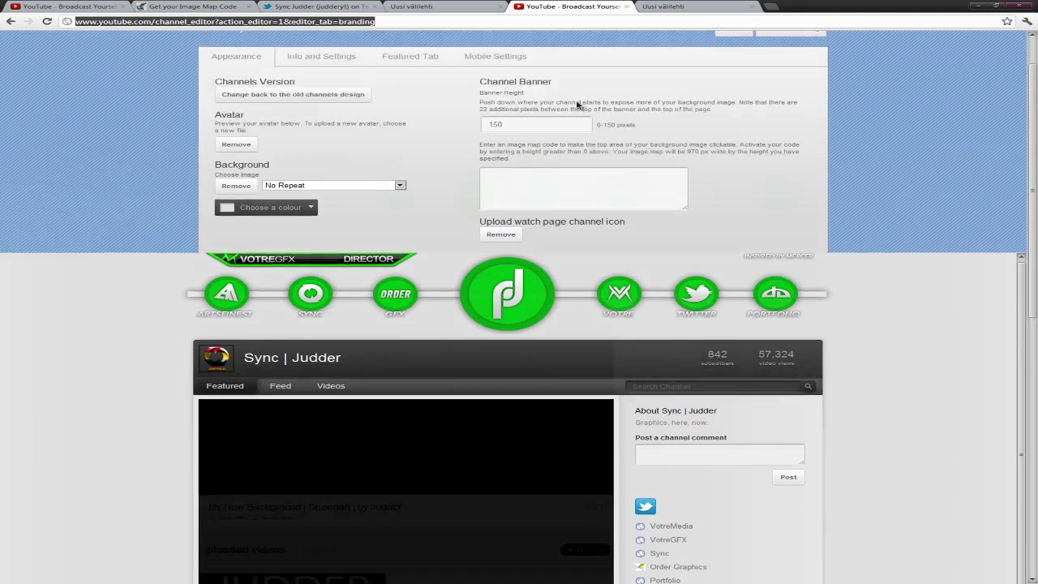
{"action": "left_click", "coordinate": [594, 252]}
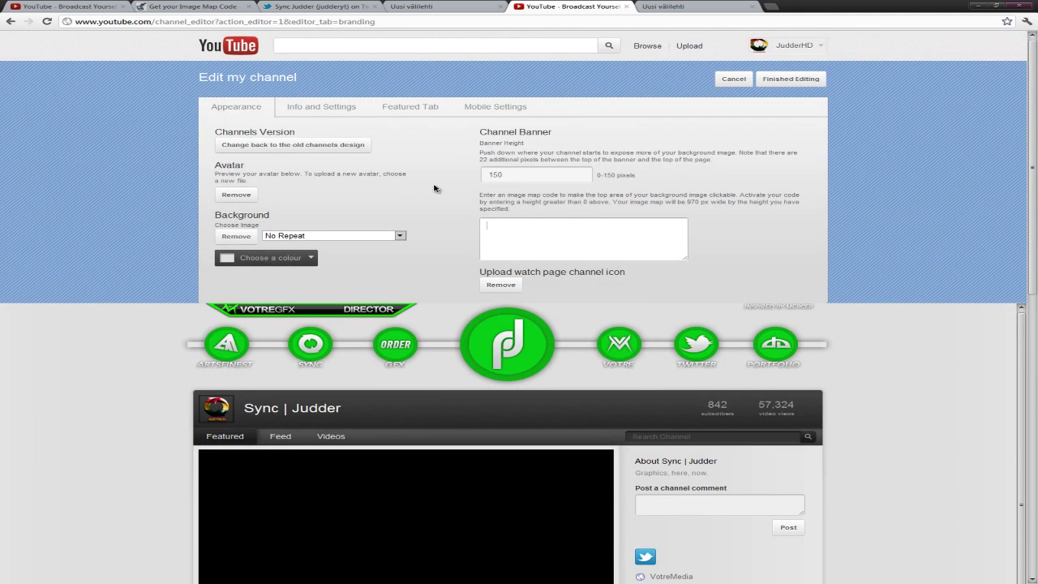
{"action": "key", "text": "ctrl+v"}
{"action": "scroll", "coordinate": [563, 249], "scroll_direction": "down", "scroll_amount": 2}
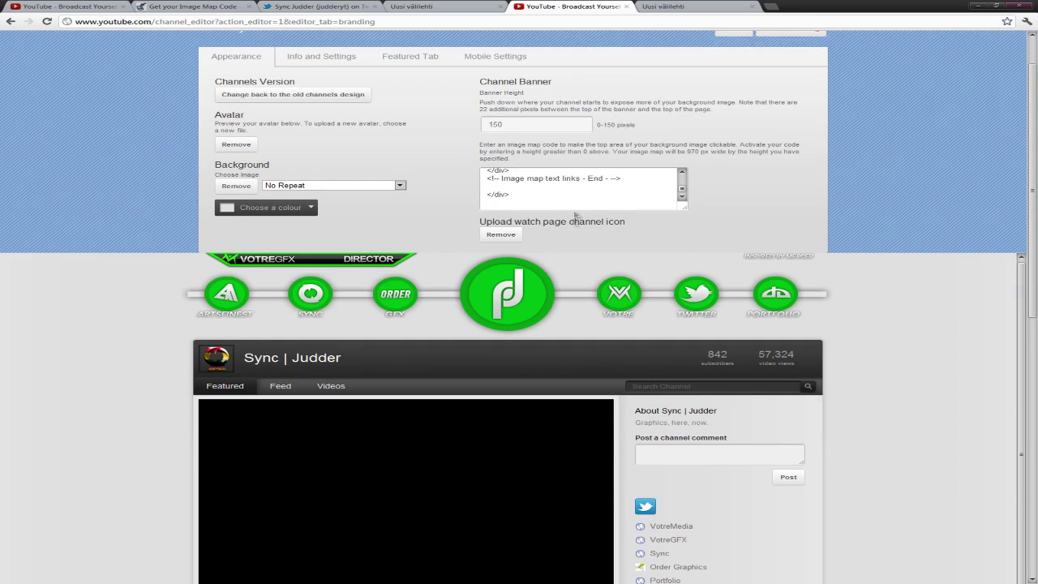
{"action": "scroll", "coordinate": [574, 215], "scroll_direction": "up", "scroll_amount": 3}
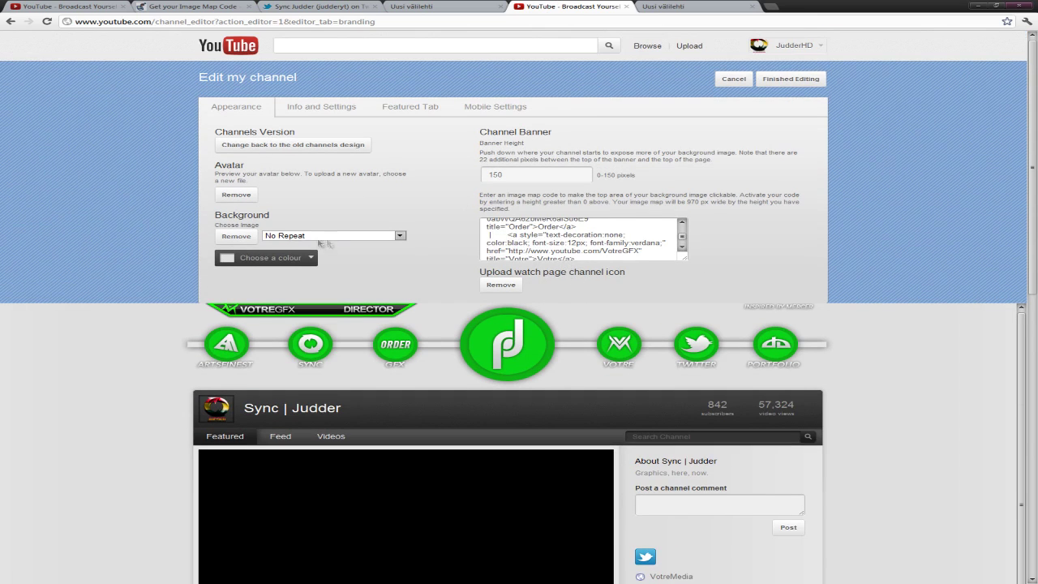
{"action": "scroll", "coordinate": [559, 241], "scroll_direction": "up", "scroll_amount": 6}
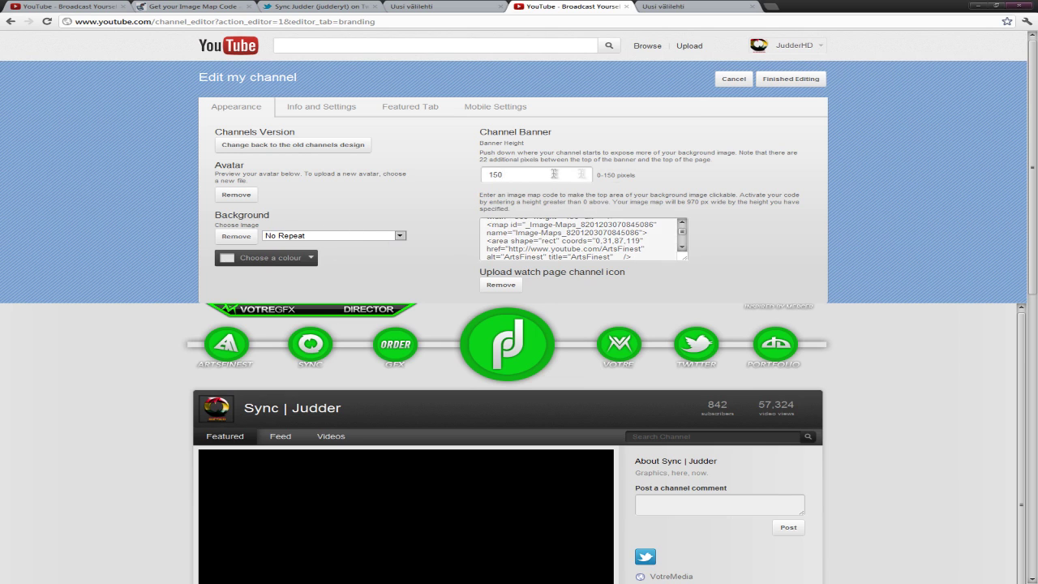
{"action": "scroll", "coordinate": [676, 240], "scroll_direction": "up", "scroll_amount": 2}
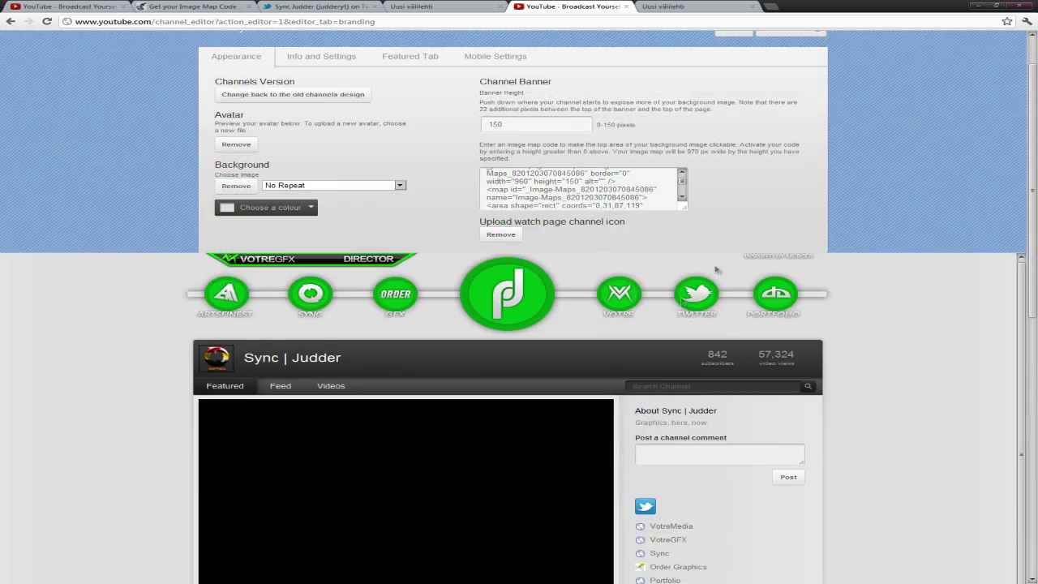
{"action": "left_click", "coordinate": [785, 84]}
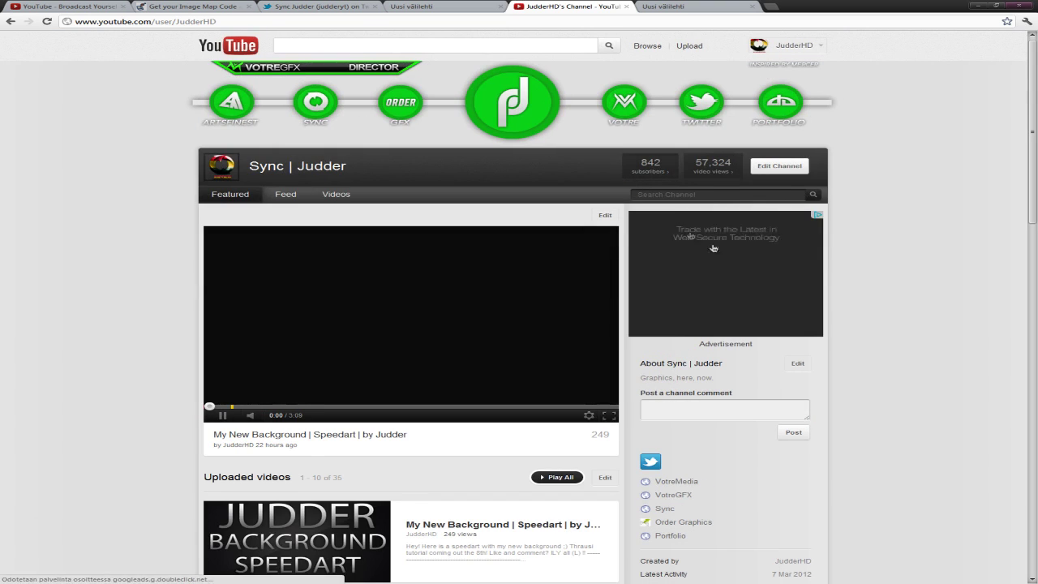
Follow the banner's Votre icon to the VotreGFX channel, then return via My Channel
{"action": "left_click", "coordinate": [601, 122]}
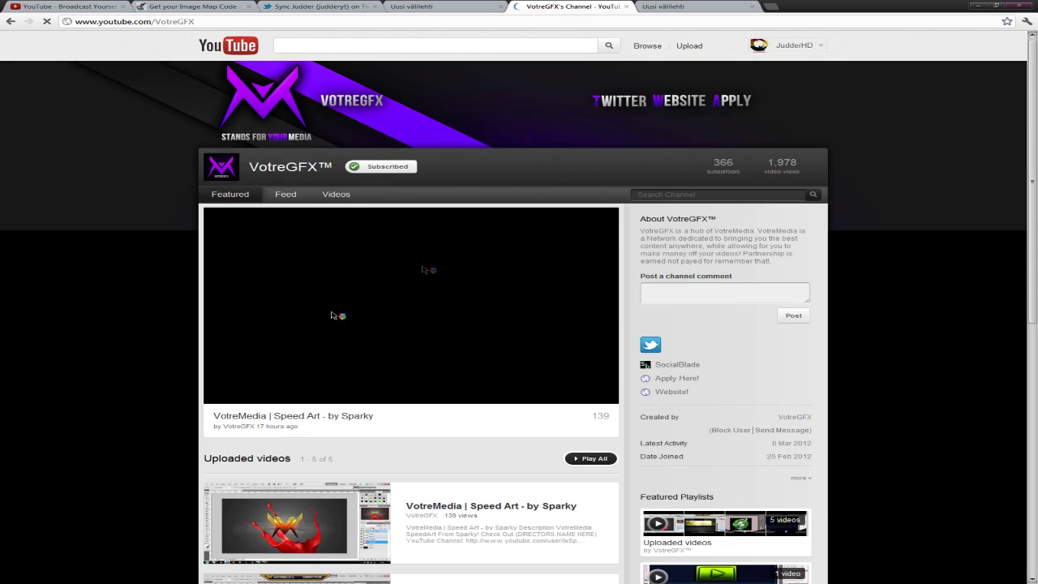
{"action": "scroll", "coordinate": [415, 310], "scroll_direction": "down", "scroll_amount": 5}
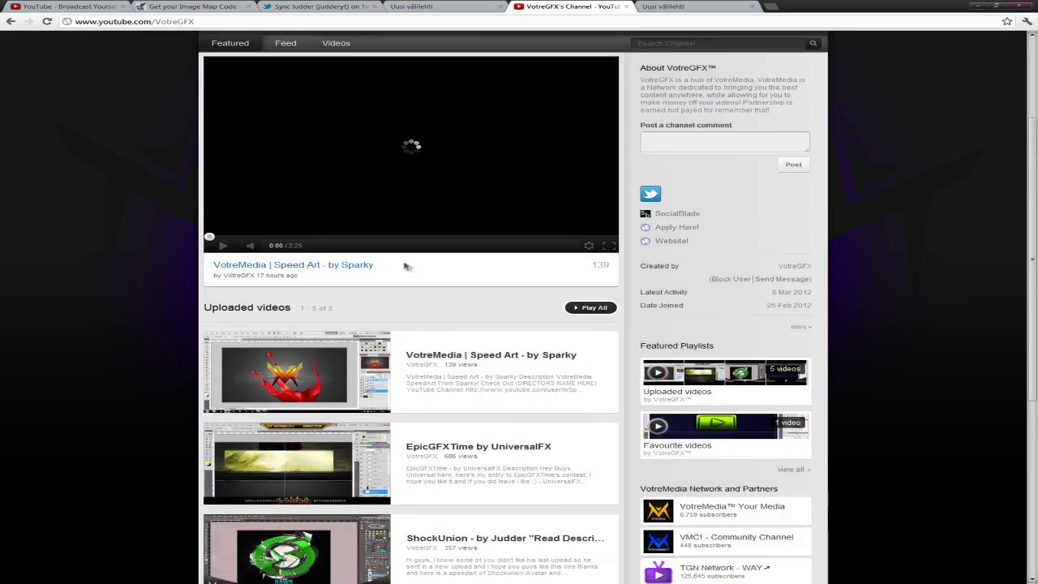
{"action": "scroll", "coordinate": [478, 282], "scroll_direction": "up", "scroll_amount": 2}
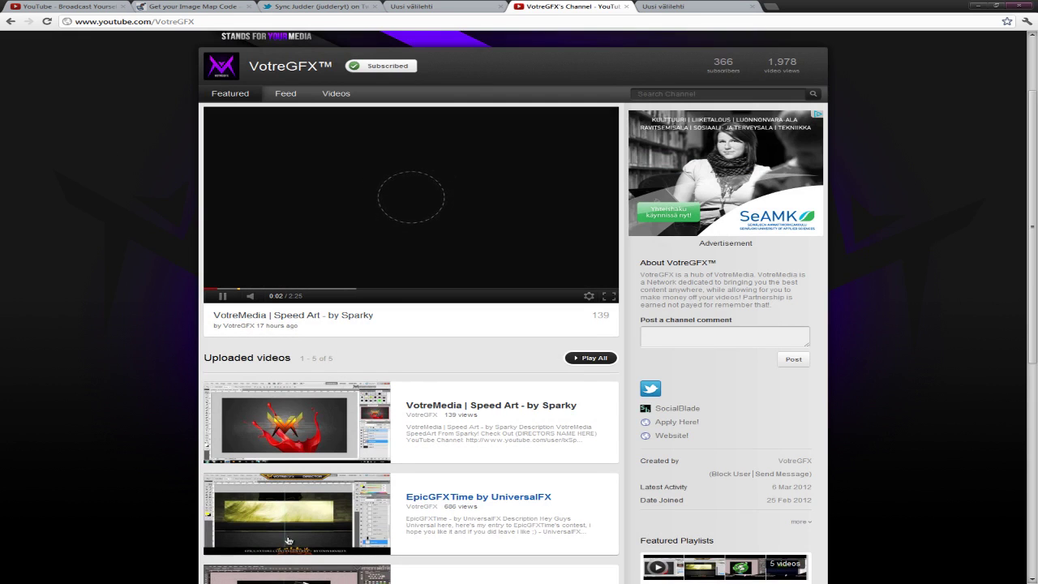
{"action": "scroll", "coordinate": [316, 549], "scroll_direction": "up", "scroll_amount": 3}
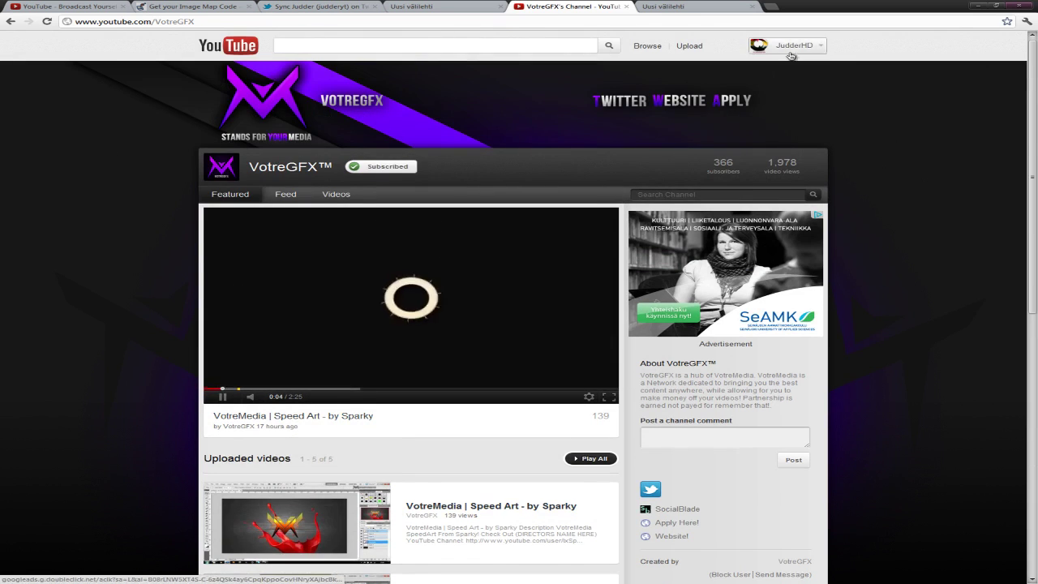
{"action": "left_click", "coordinate": [787, 45]}
{"action": "left_click", "coordinate": [746, 71]}
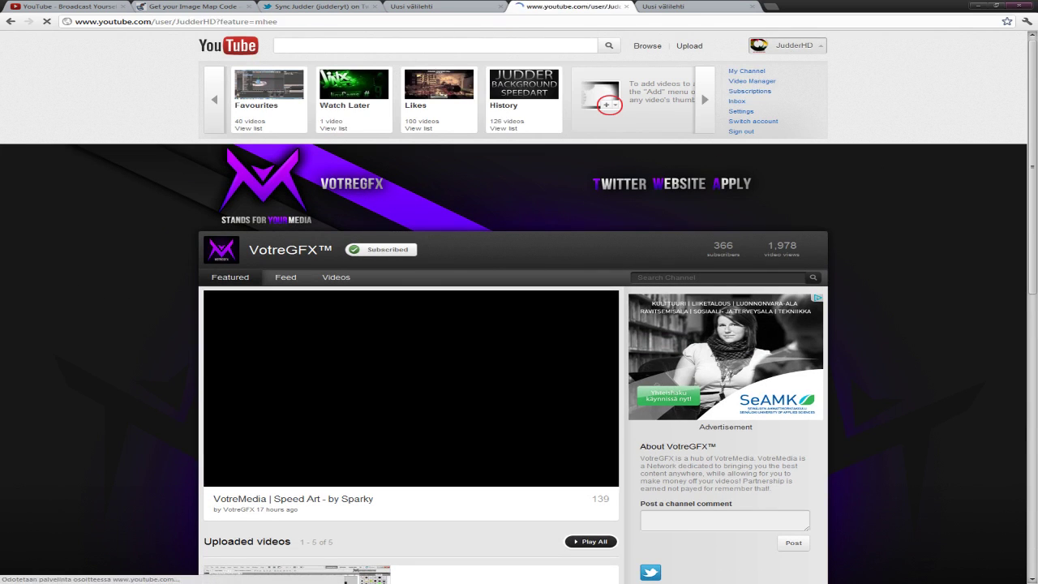